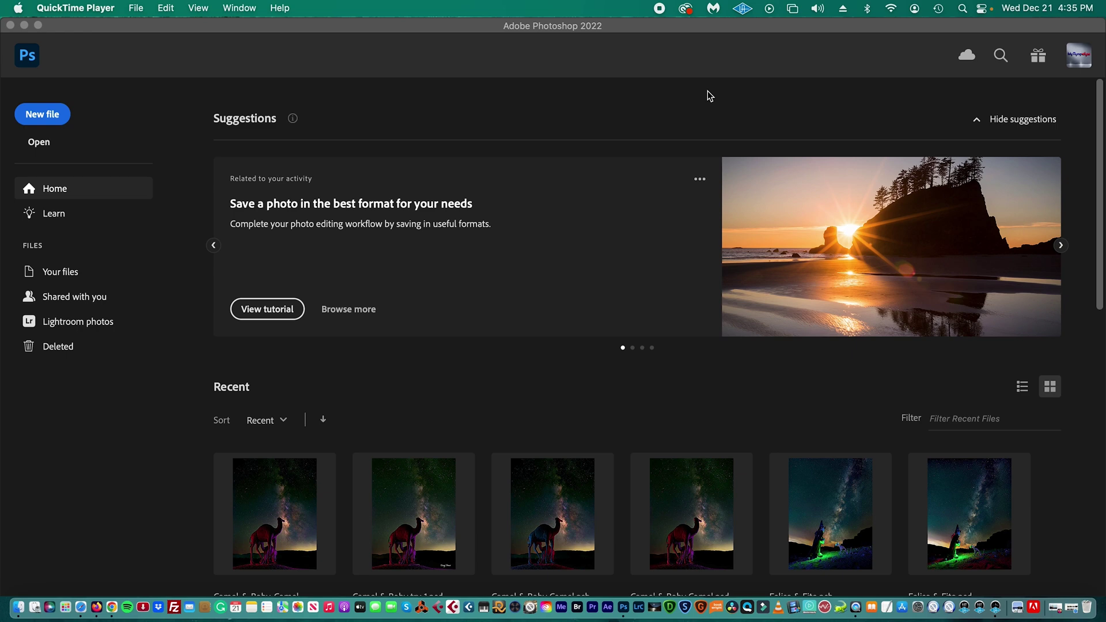
# - Bring Photoshop to the front, showing its Home screen with recent files
pyautogui.click(707, 91)
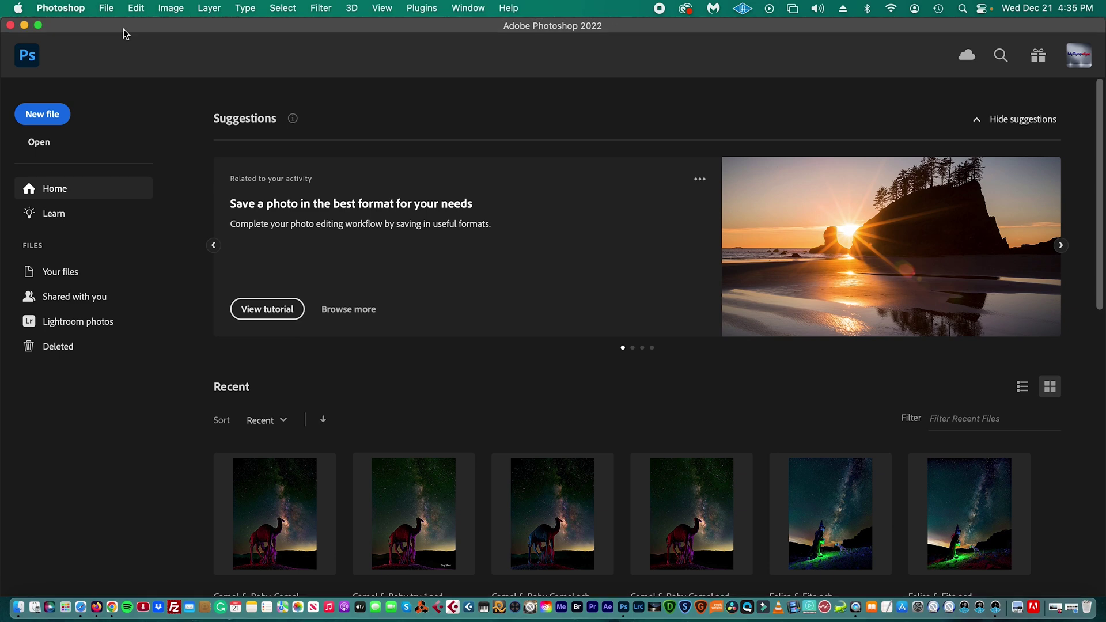
# - Open Camel-&-Baby-Camel-Magenta-Red-2.jpg from the Renders folder
pyautogui.click(106, 8)
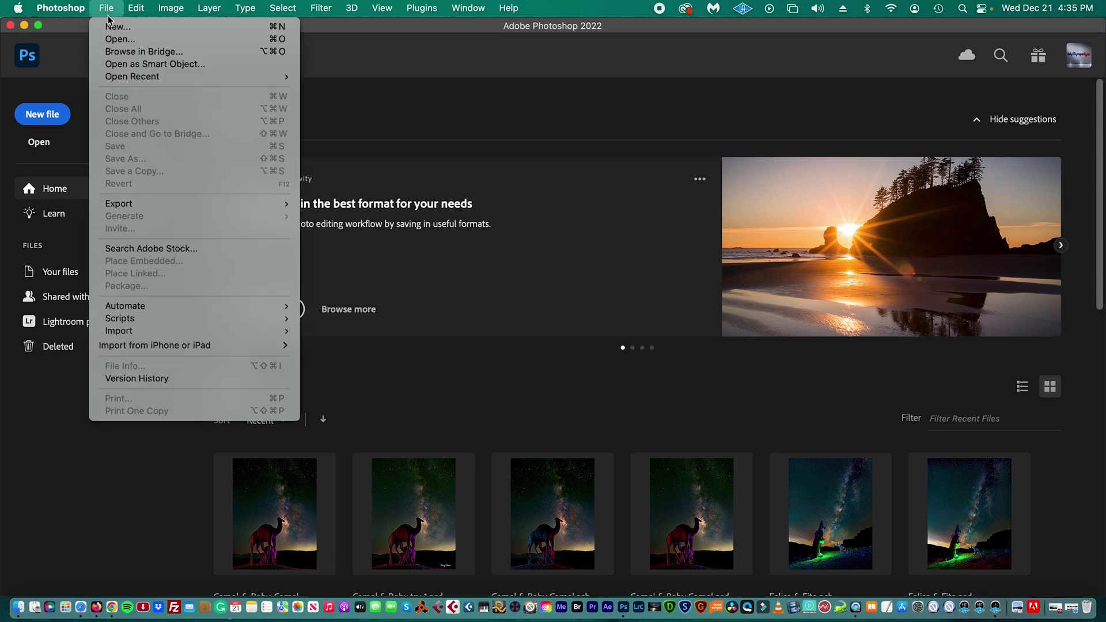
pyautogui.click(113, 41)
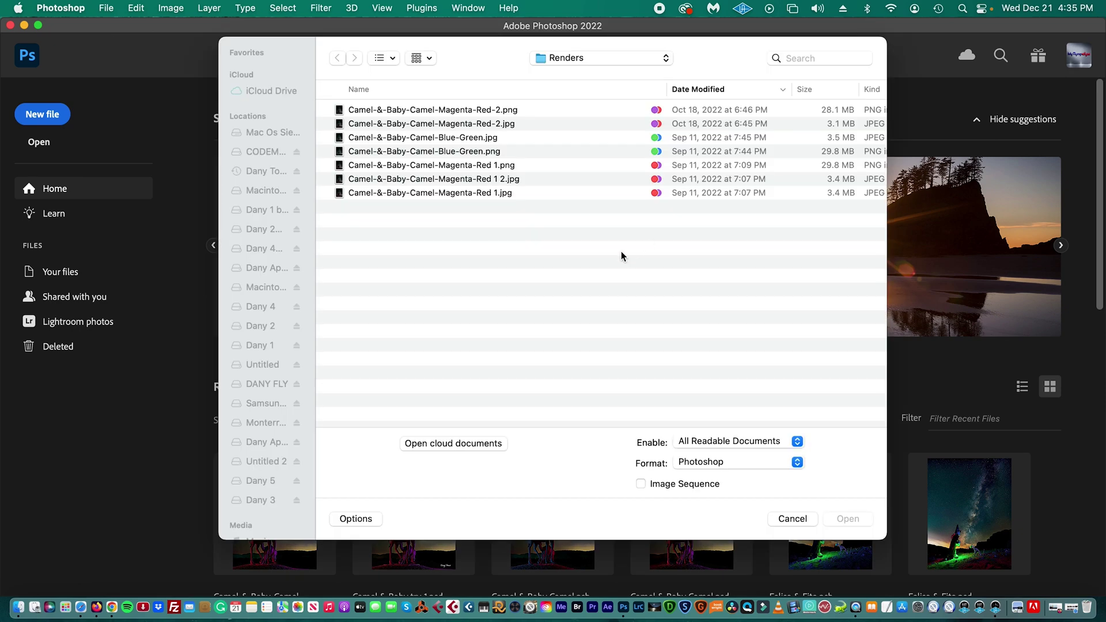
pyautogui.click(431, 122)
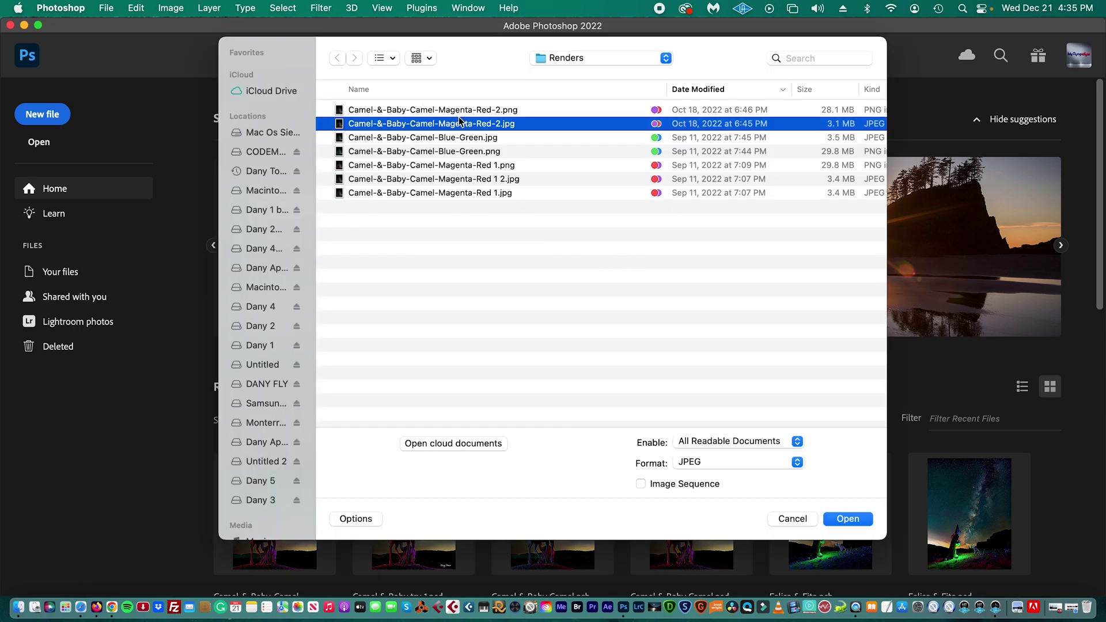
pyautogui.click(848, 518)
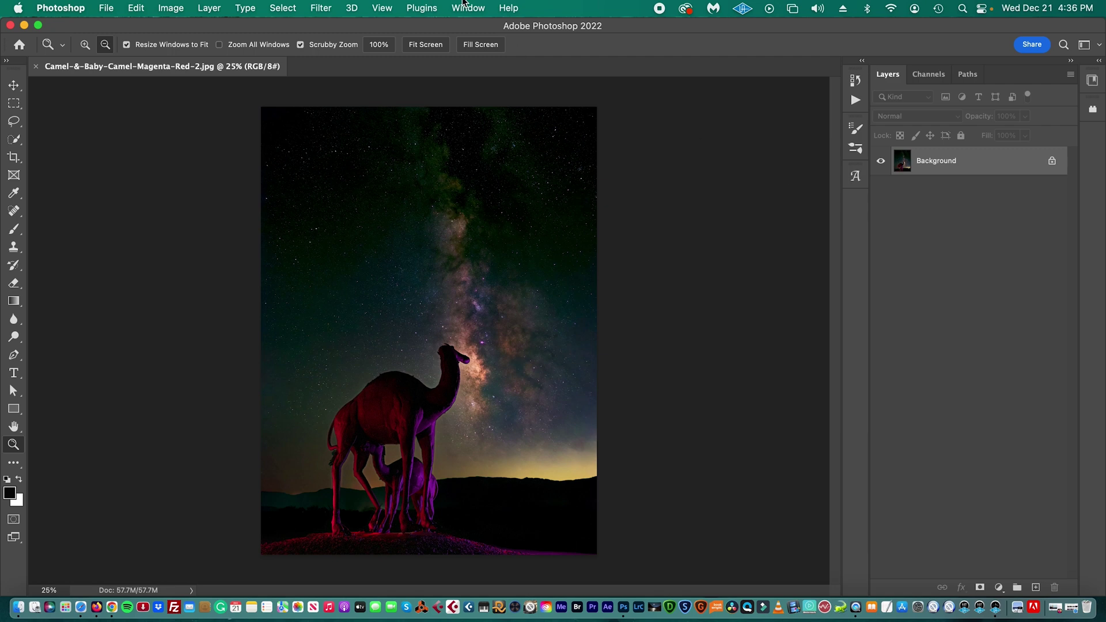
# - Show the Actions panel, create a 'Signature Tutorial' action set, and start a new action in it
pyautogui.click(464, 9)
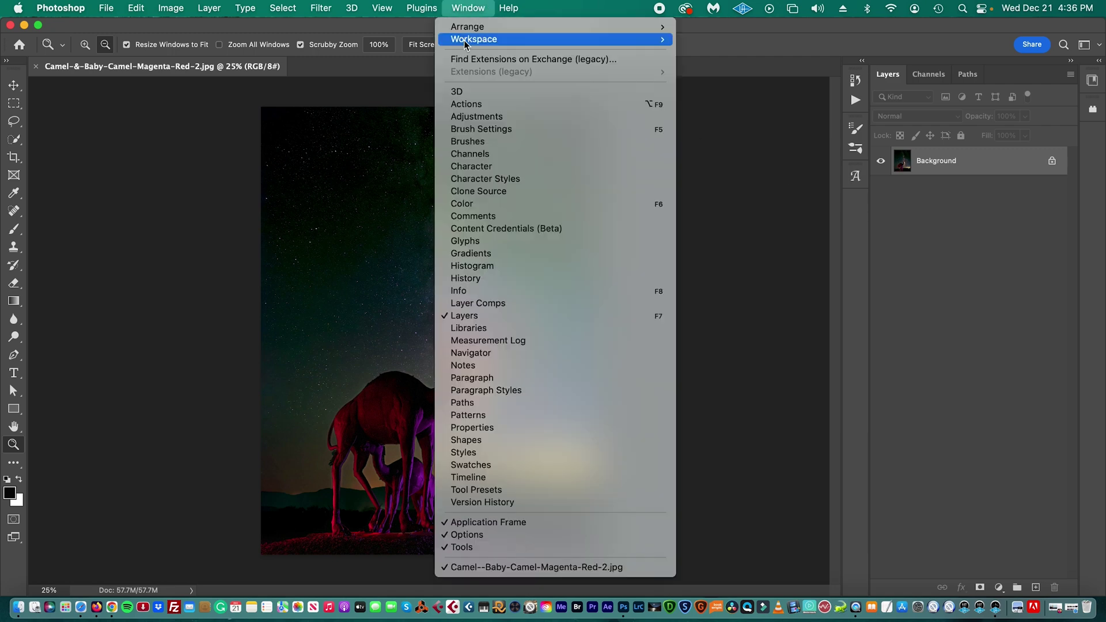
pyautogui.click(466, 104)
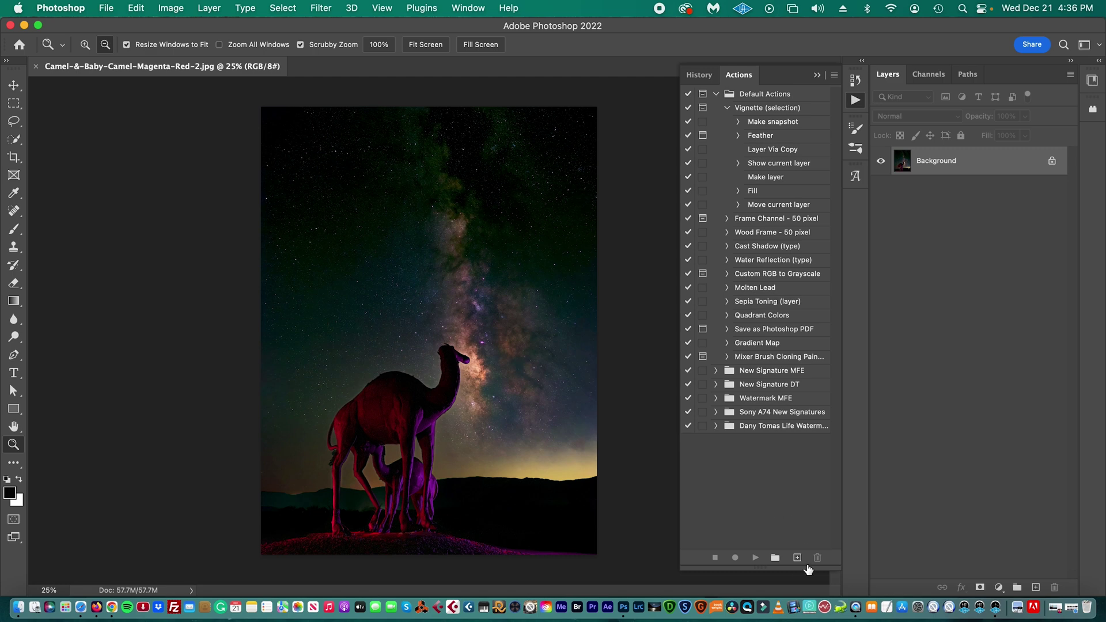
pyautogui.click(774, 558)
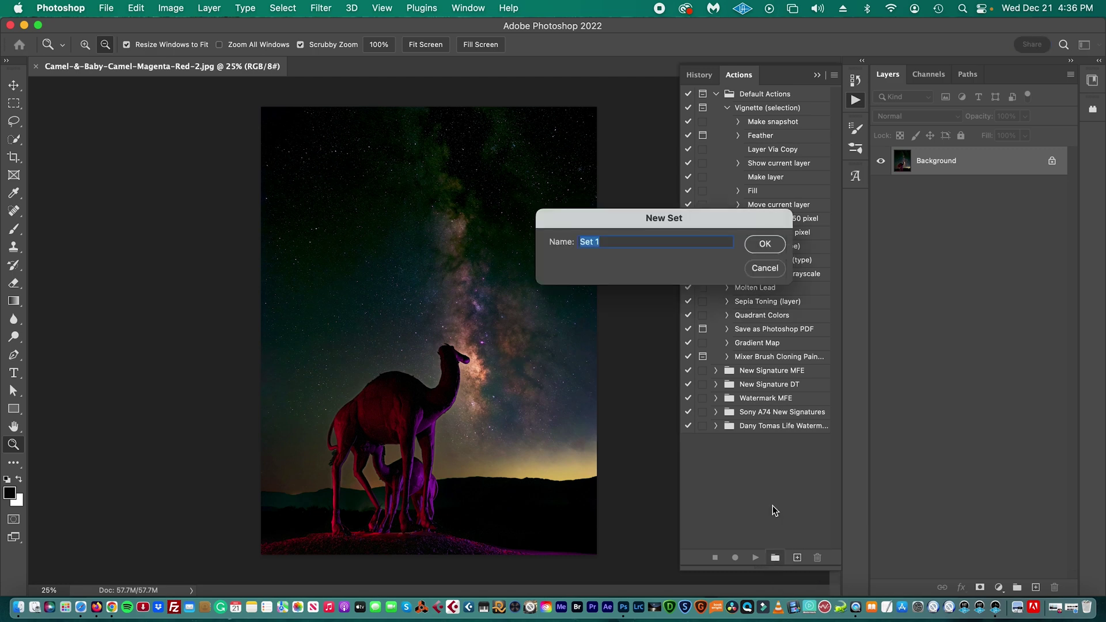
pyautogui.write('Signature Tutorial')
pyautogui.click(765, 244)
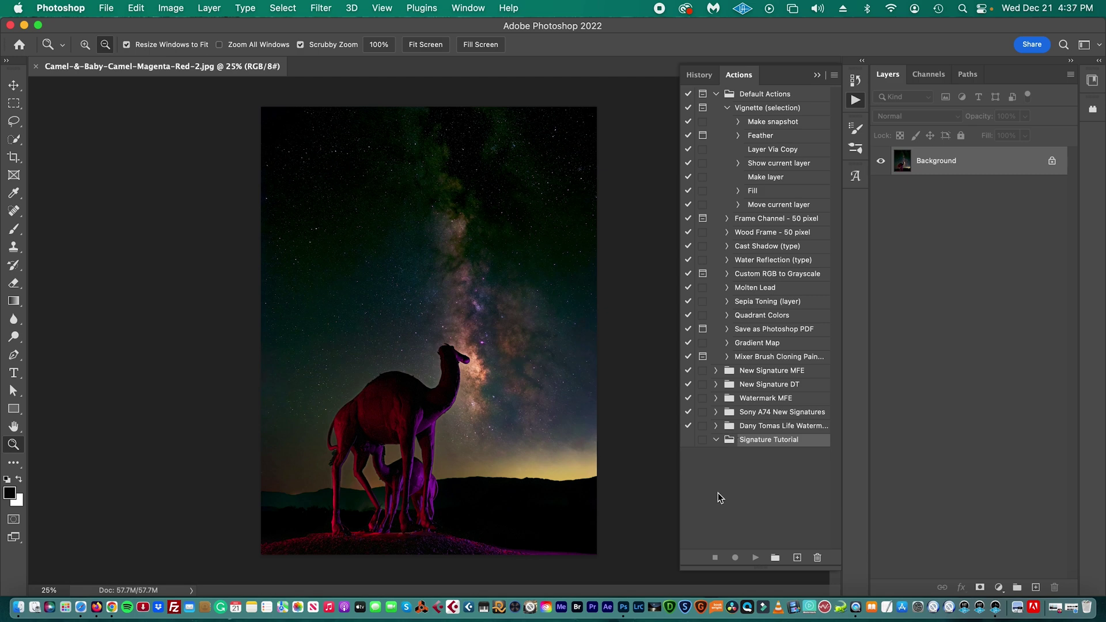
pyautogui.click(797, 558)
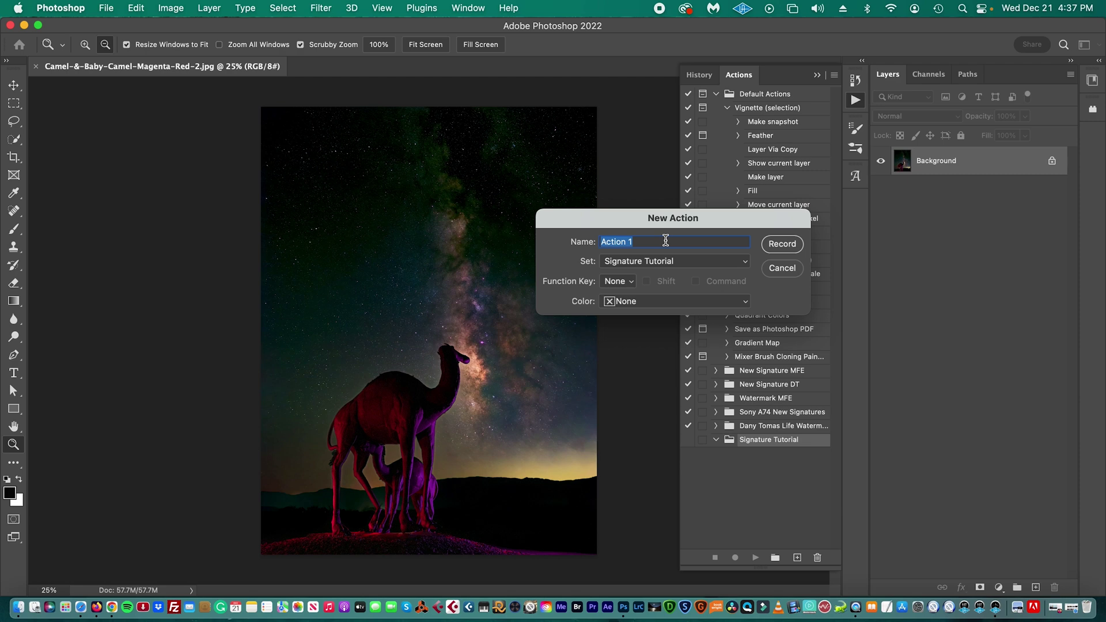
# - Name the new action 'Signature Vertical Right' and start recording it
pyautogui.write('Signature')
pyautogui.write('Vertical Right')
pyautogui.click(783, 244)
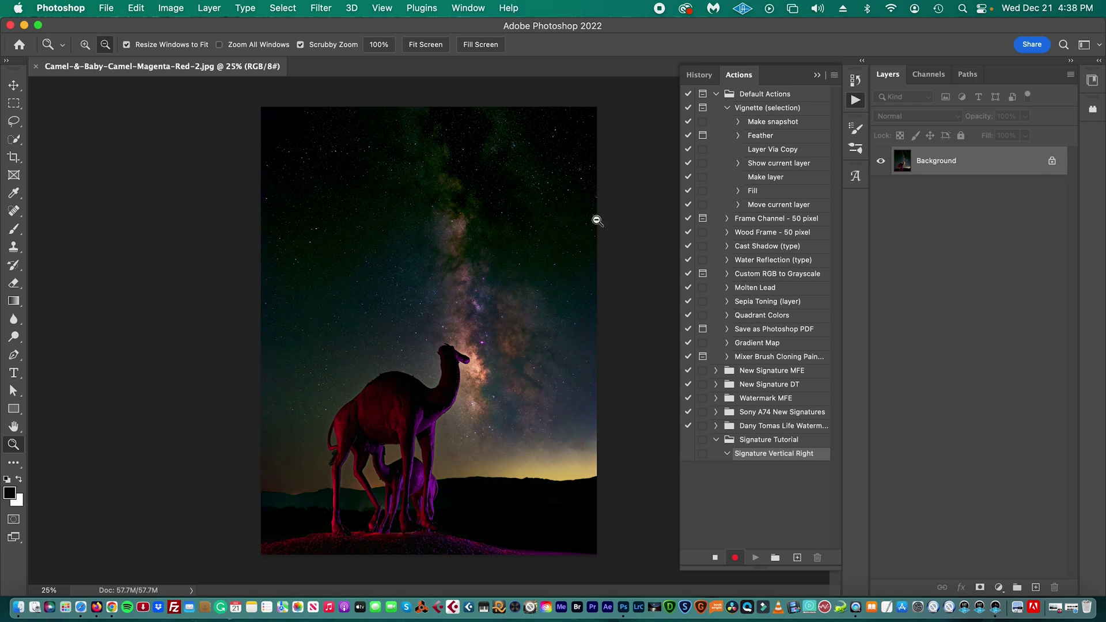
pyautogui.click(105, 7)
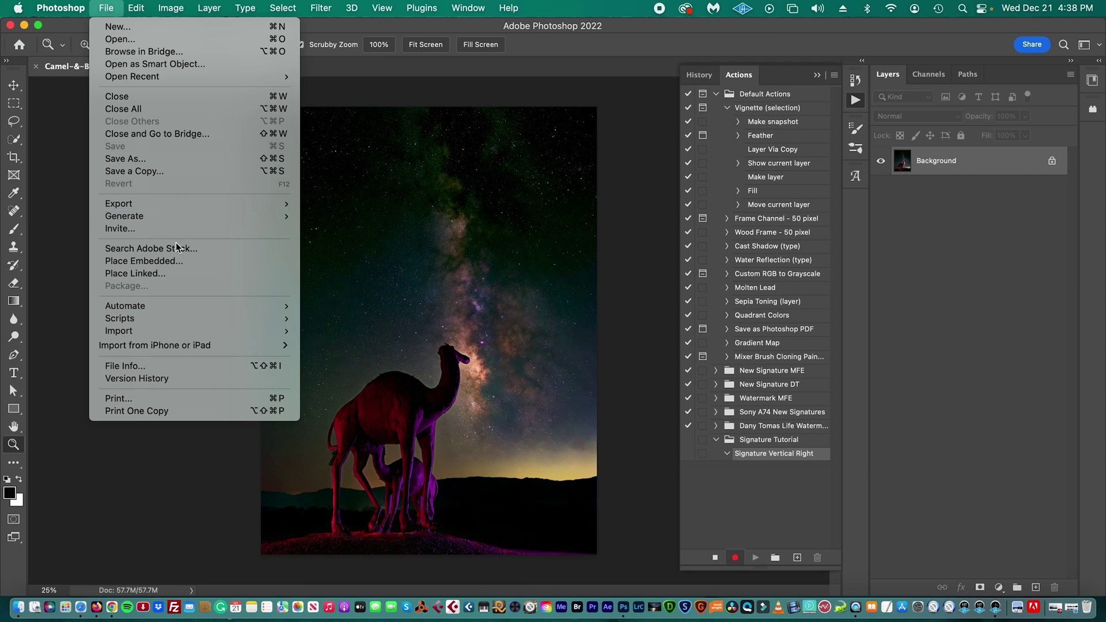
# - Place Embedded signature.png from Pictures > Picture Editing > Camel & Baby Camel
pyautogui.click(145, 261)
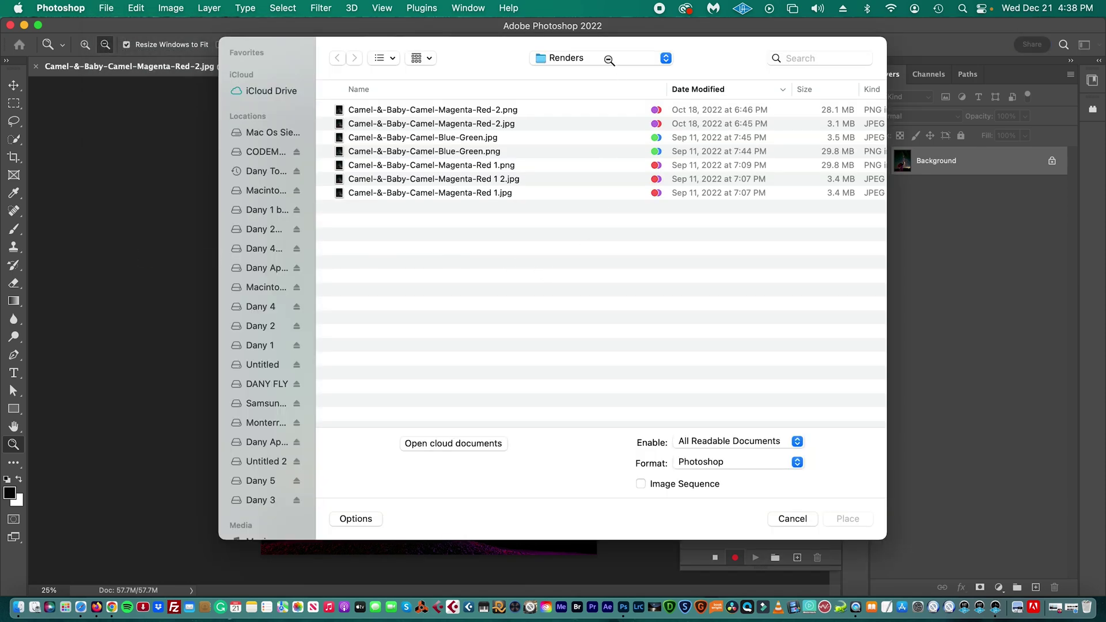
pyautogui.click(261, 501)
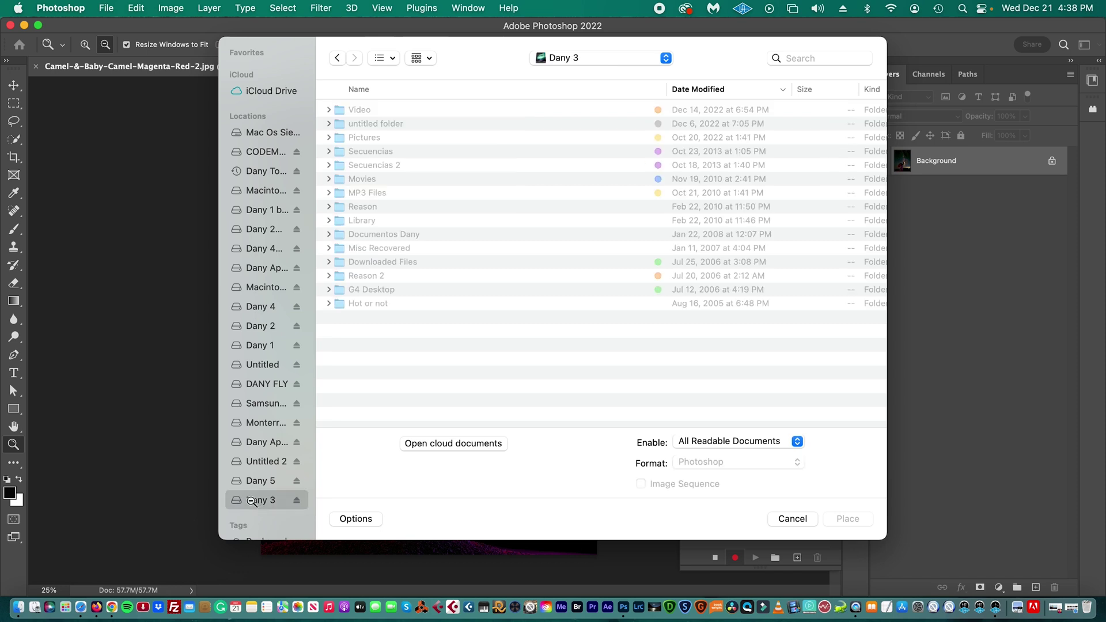
pyautogui.doubleClick(358, 139)
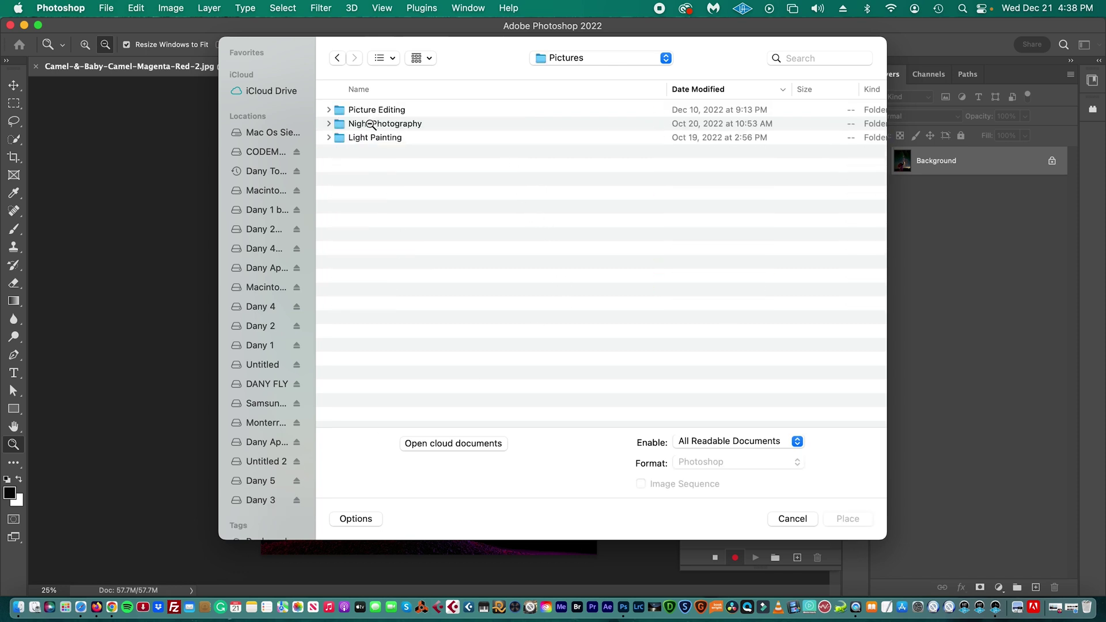
pyautogui.doubleClick(368, 111)
pyautogui.doubleClick(371, 111)
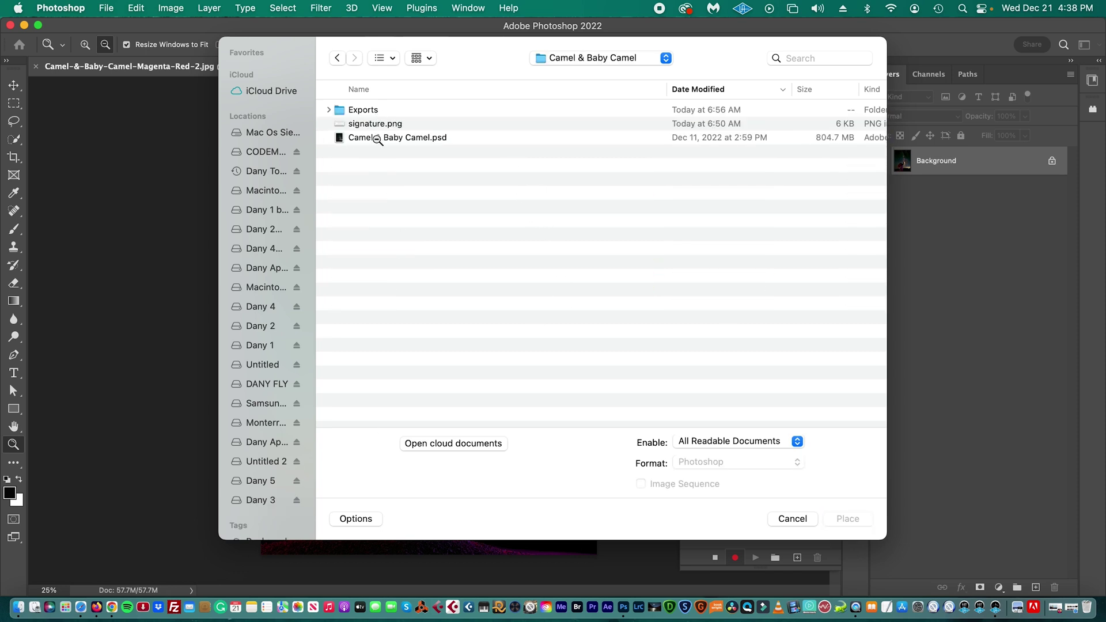
pyautogui.click(366, 126)
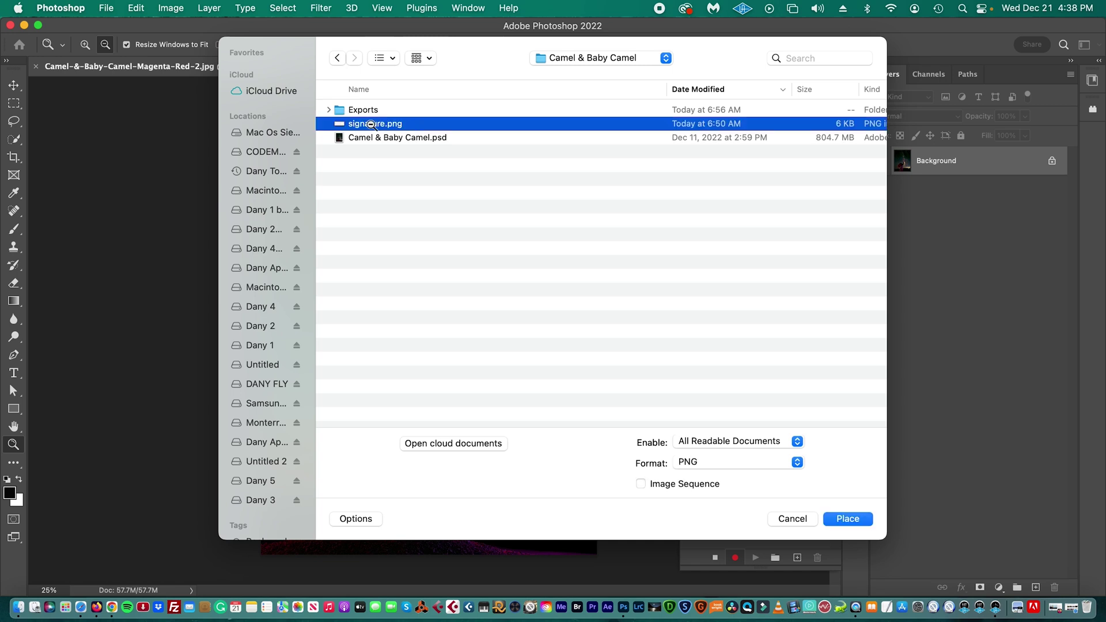
pyautogui.click(848, 519)
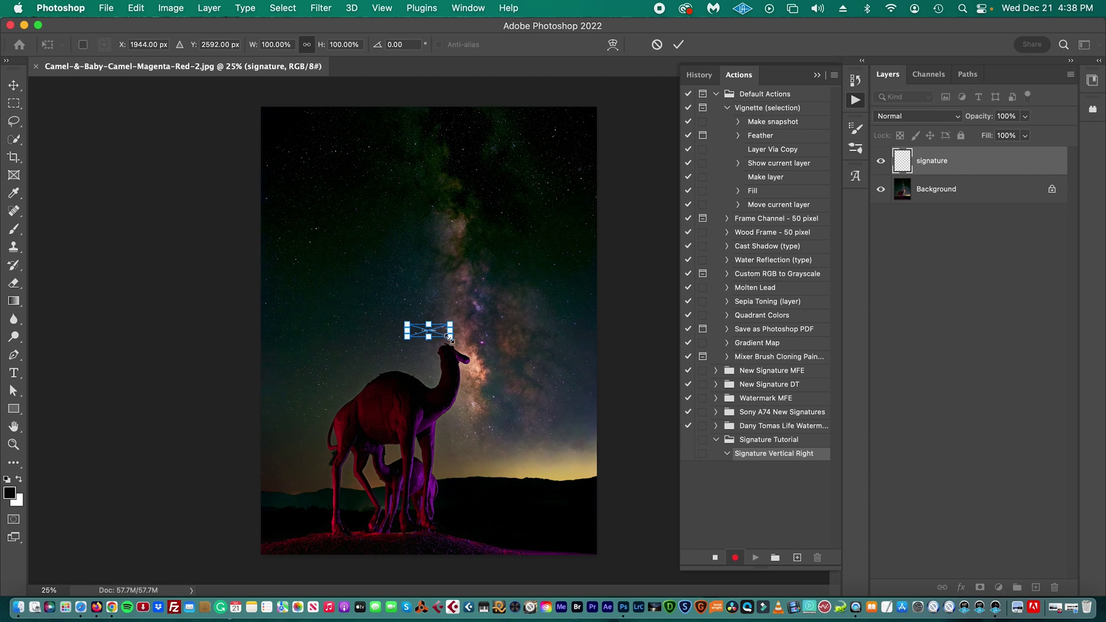
# - Drag the placed signature into the photo's bottom-right corner
pyautogui.moveTo(439, 337)
pyautogui.mouseDown()
pyautogui.moveTo(534, 523)
pyautogui.moveTo(575, 544)
pyautogui.moveTo(486, 509)
pyautogui.mouseUp()
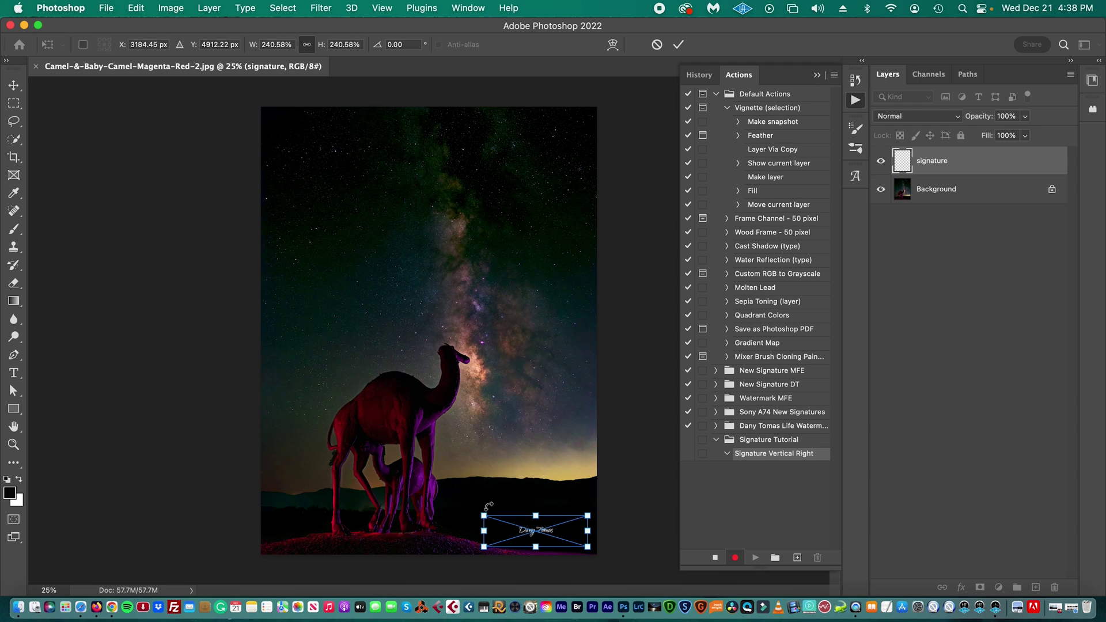
pyautogui.moveTo(553, 535); pyautogui.dragTo(585, 548)
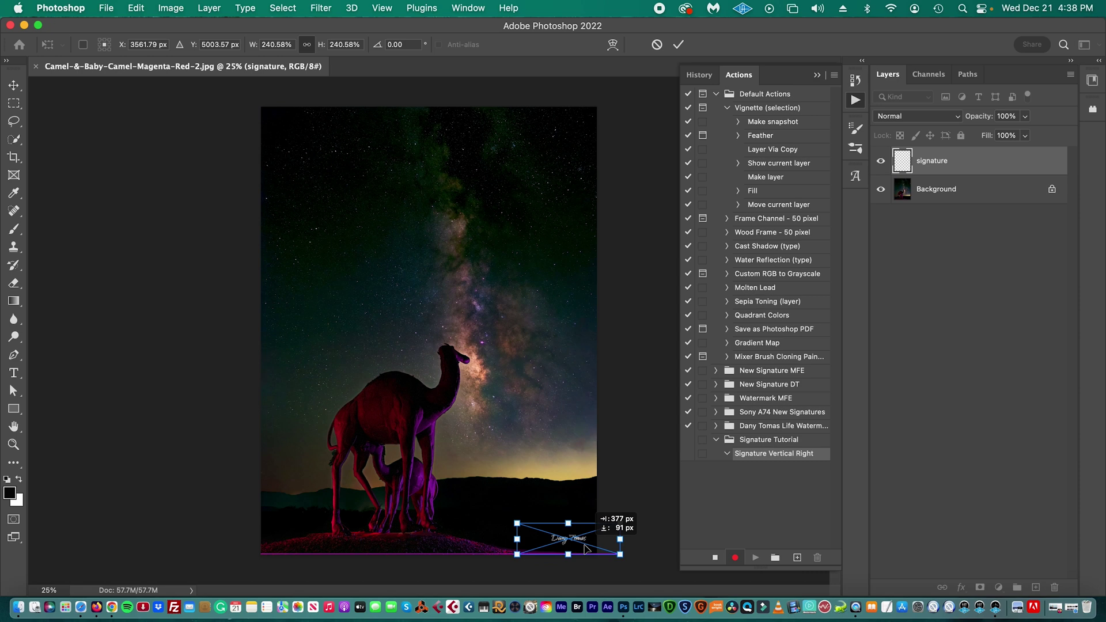
pyautogui.moveTo(585, 549); pyautogui.dragTo(585, 547)
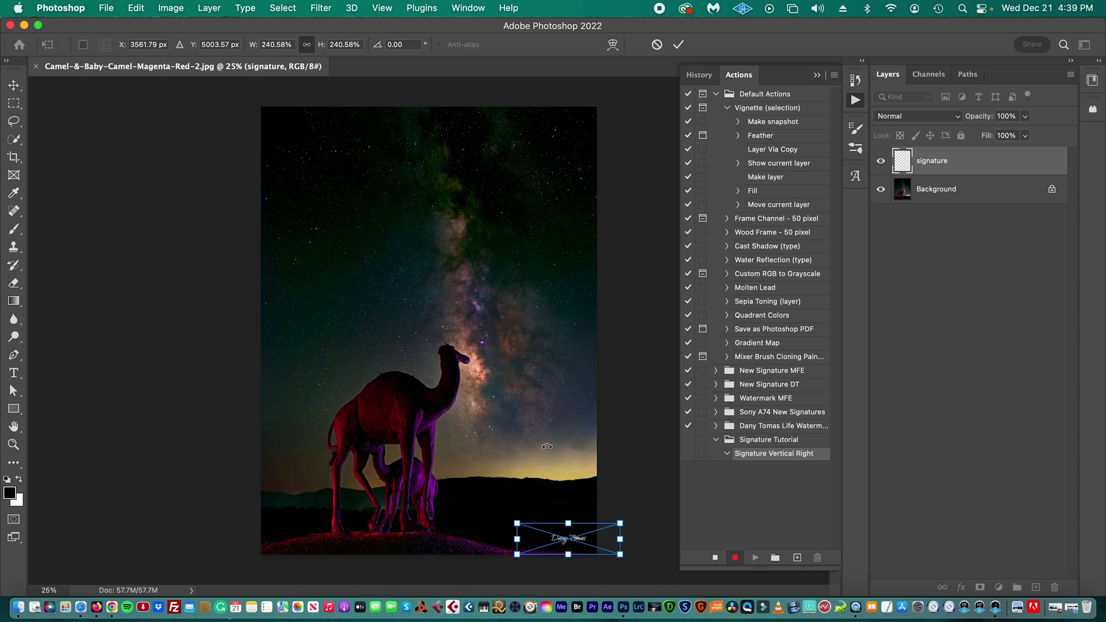
pyautogui.moveTo(591, 543)
pyautogui.mouseDown()
pyautogui.moveTo(434, 314)
pyautogui.moveTo(336, 137)
pyautogui.moveTo(314, 544)
pyautogui.moveTo(599, 548)
pyautogui.moveTo(582, 546)
pyautogui.mouseUp()
# - Commit the signature placement and set the signature layer's opacity to 75%
pyautogui.press('Return')
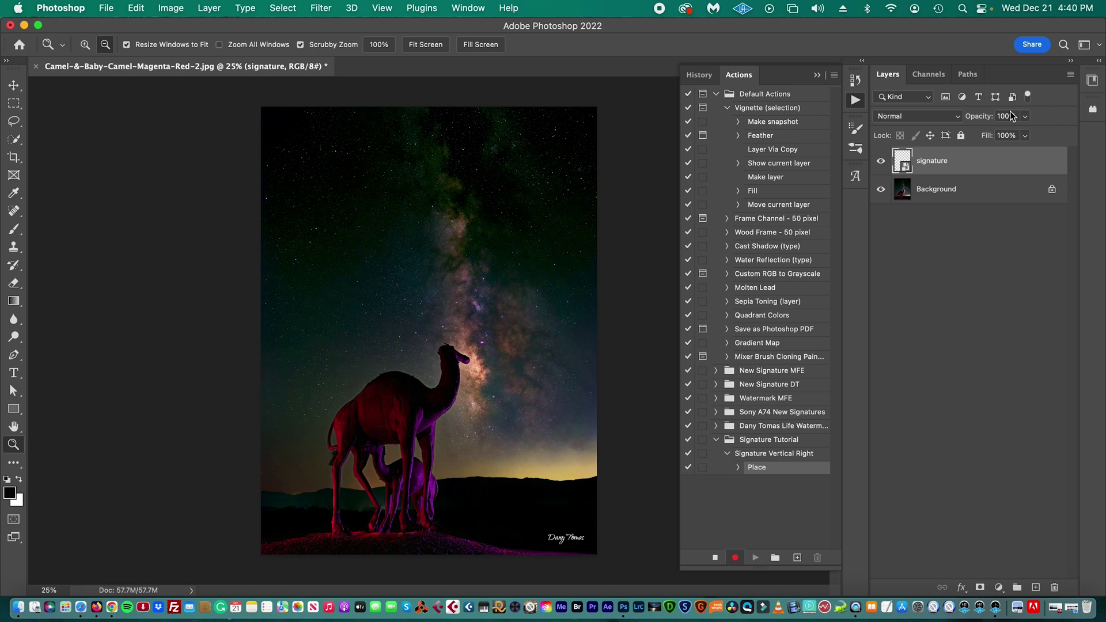
pyautogui.moveTo(1020, 122)
pyautogui.mouseDown()
pyautogui.moveTo(1024, 130)
pyautogui.moveTo(1010, 133)
pyautogui.mouseUp()
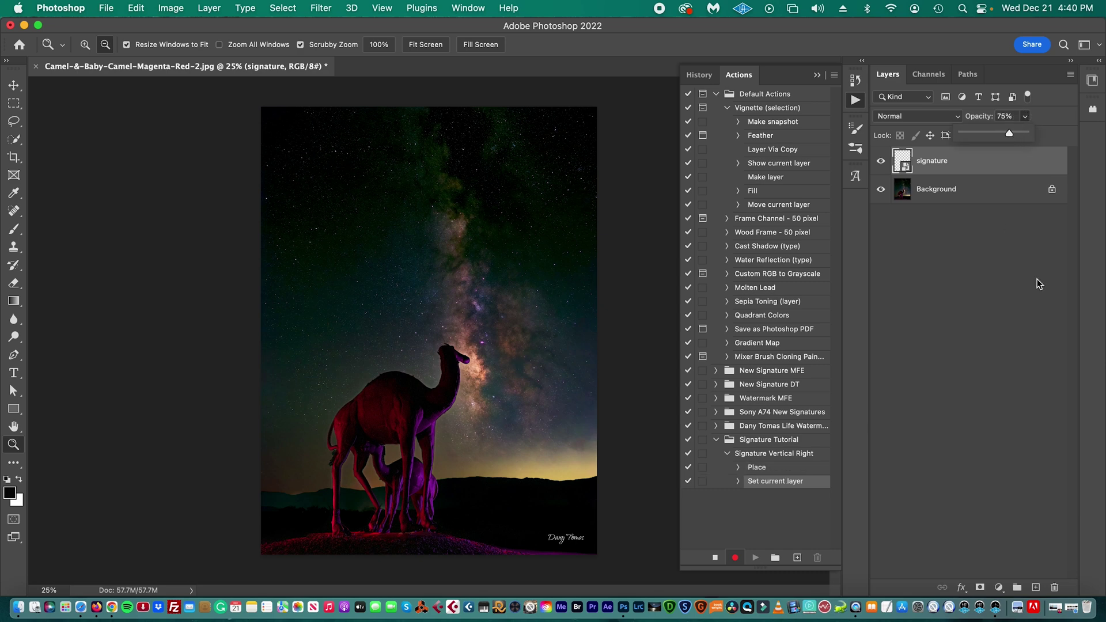
# - Save a copy of the signed photo with Users > Desktop as the destination
pyautogui.press('a')
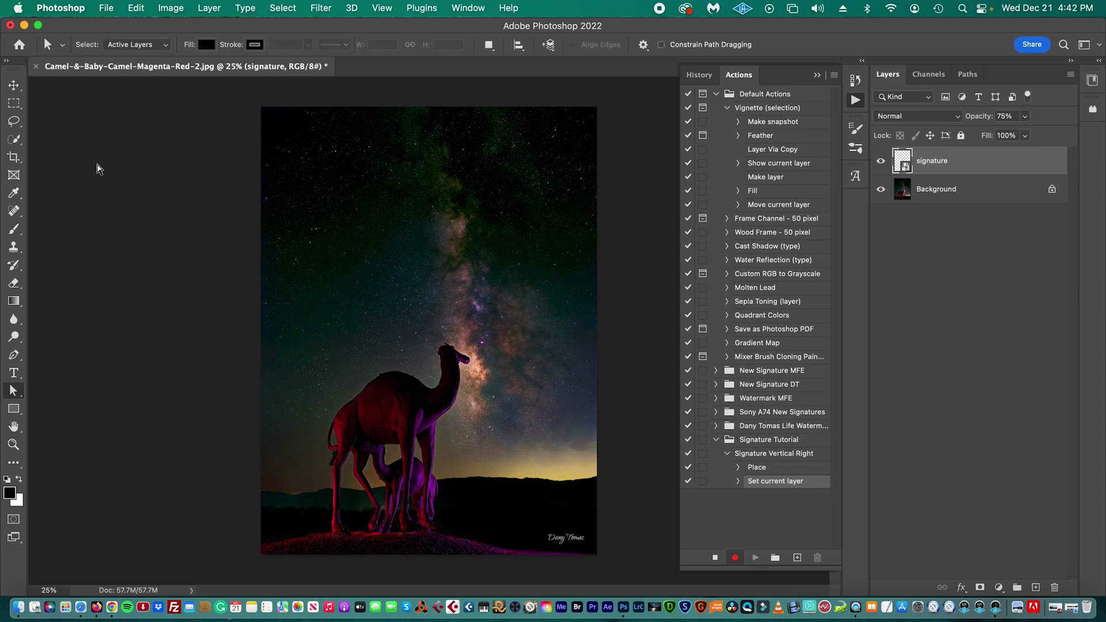
pyautogui.click(109, 7)
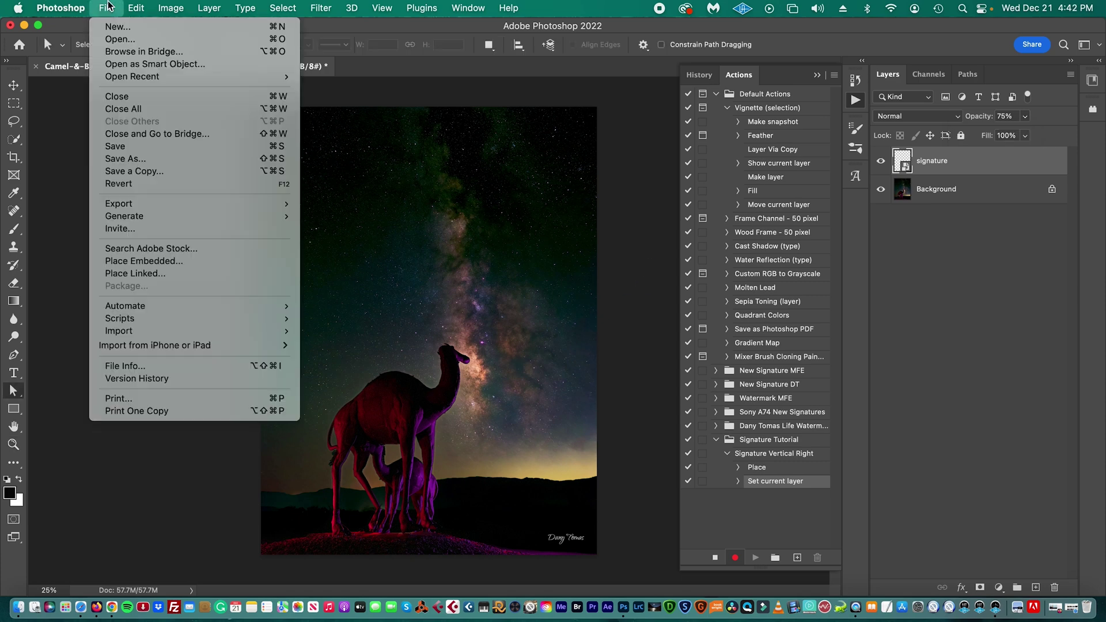
pyautogui.click(138, 171)
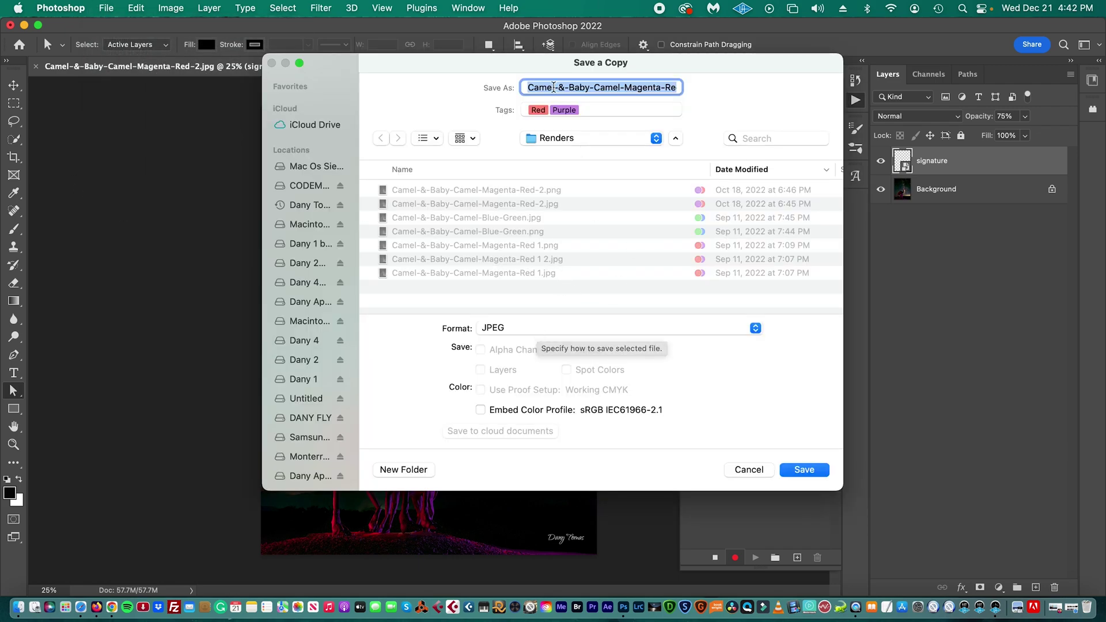
pyautogui.click(329, 174)
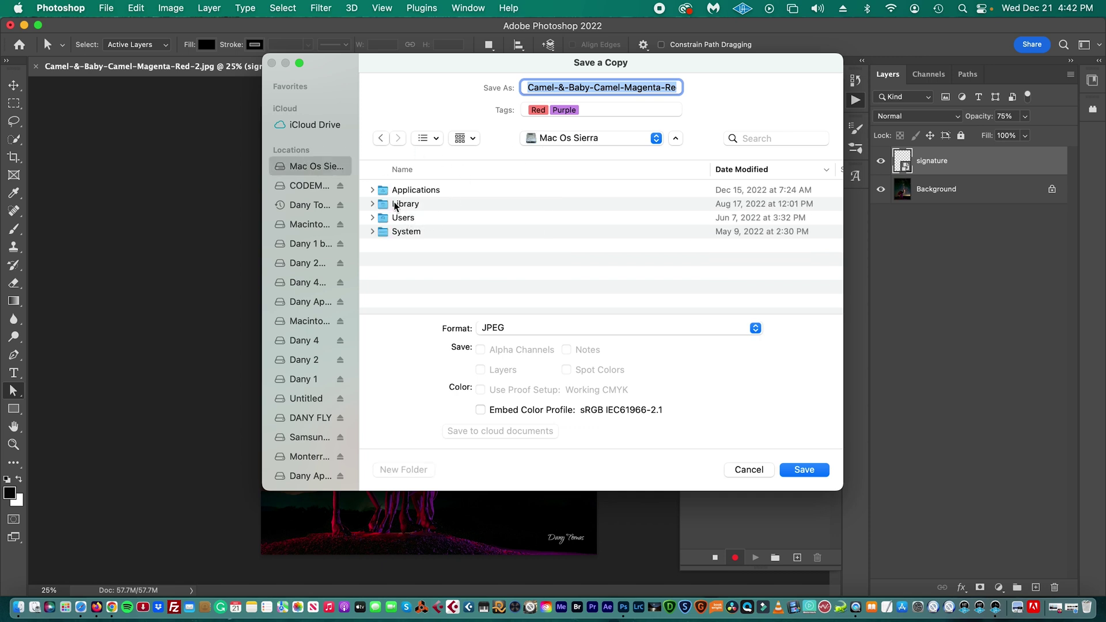
pyautogui.doubleClick(404, 218)
pyautogui.click(435, 260)
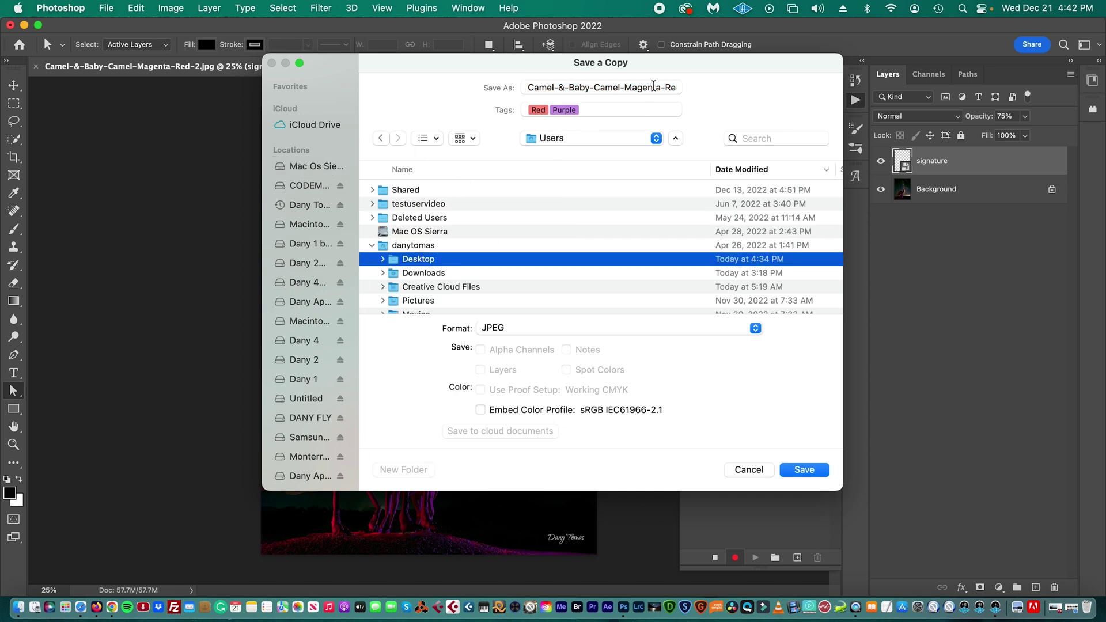
# - Rename the copy to Signature.jpg and save it in JPEG format
pyautogui.click(652, 90)
pyautogui.press('super+a')
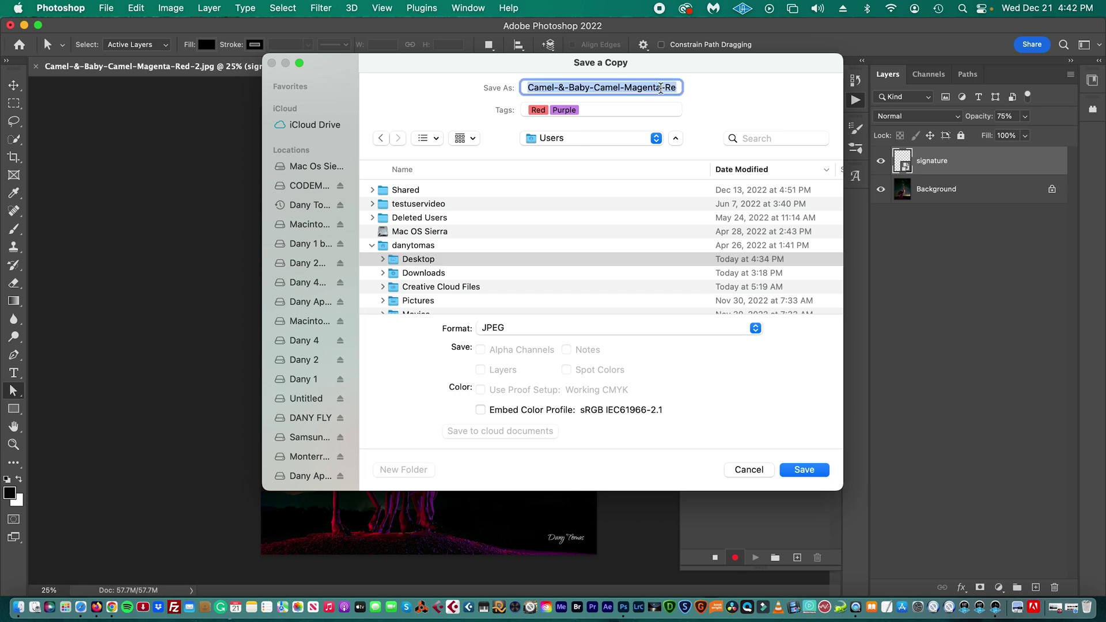
pyautogui.click(658, 89)
pyautogui.press('super+Right')
pyautogui.press('super+a')
pyautogui.write('Signa')
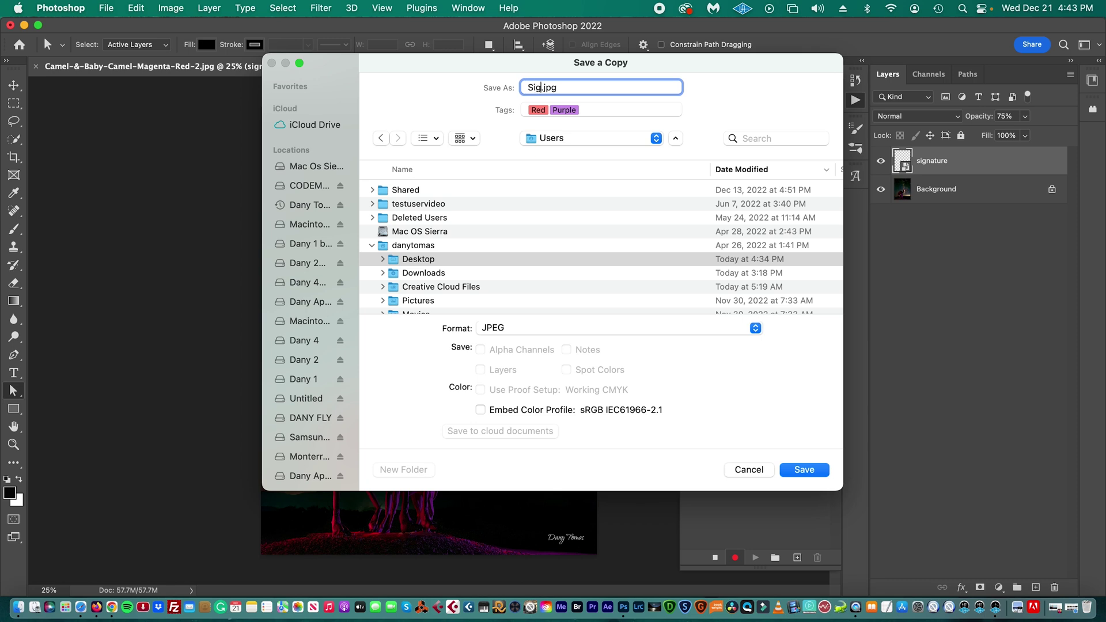
pyautogui.write('ture')
pyautogui.click(803, 474)
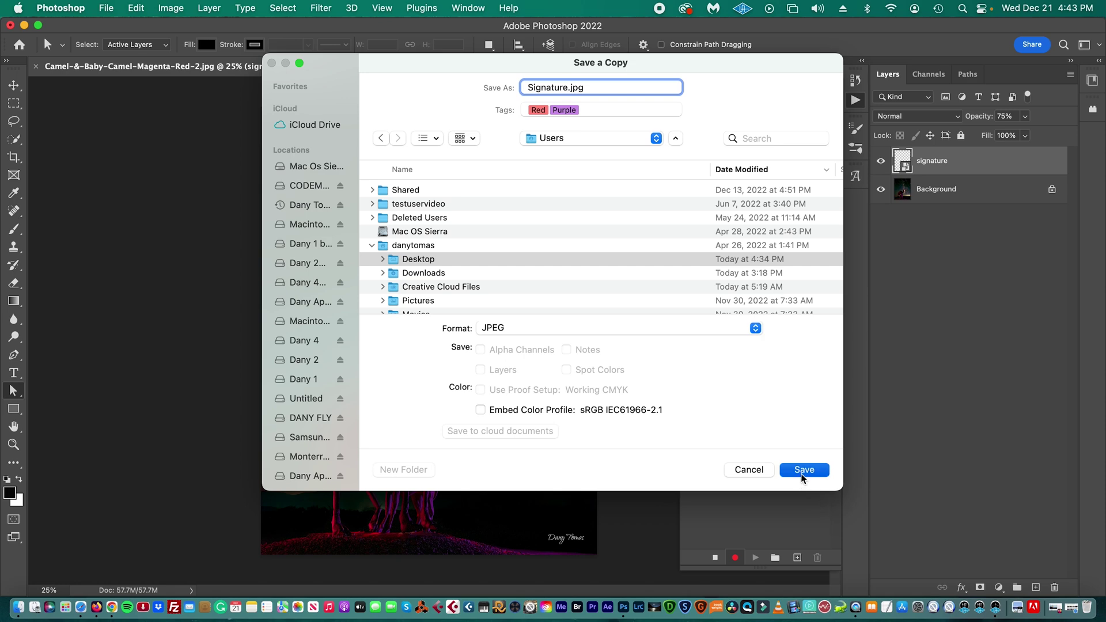
pyautogui.click(814, 476)
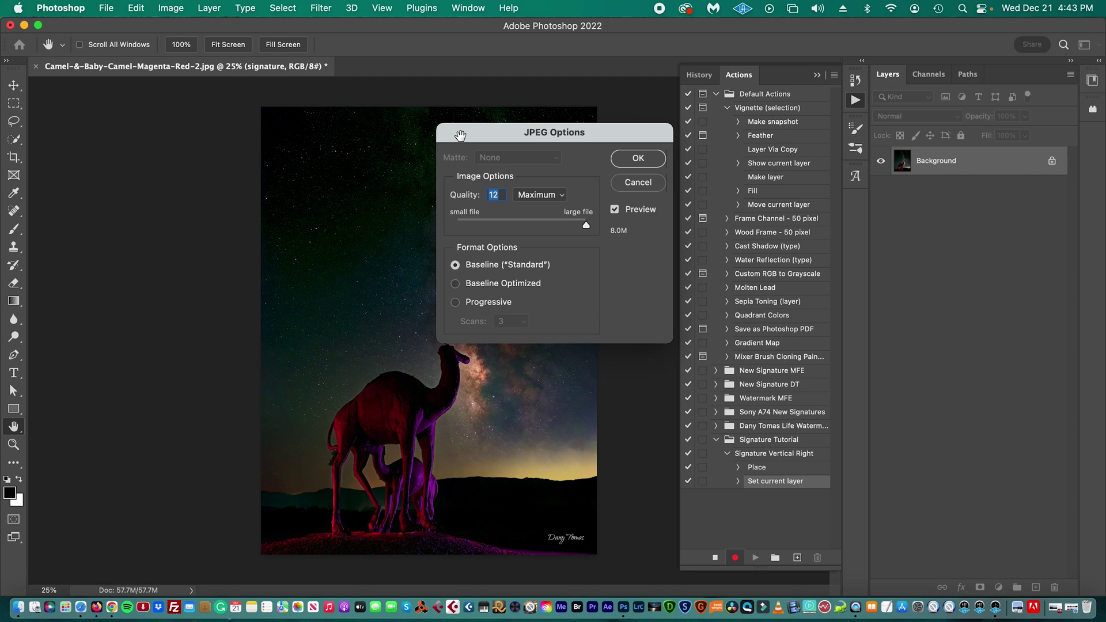
# - Keep JPEG Quality at 12 (Maximum) and confirm the JPEG options
pyautogui.click(549, 196)
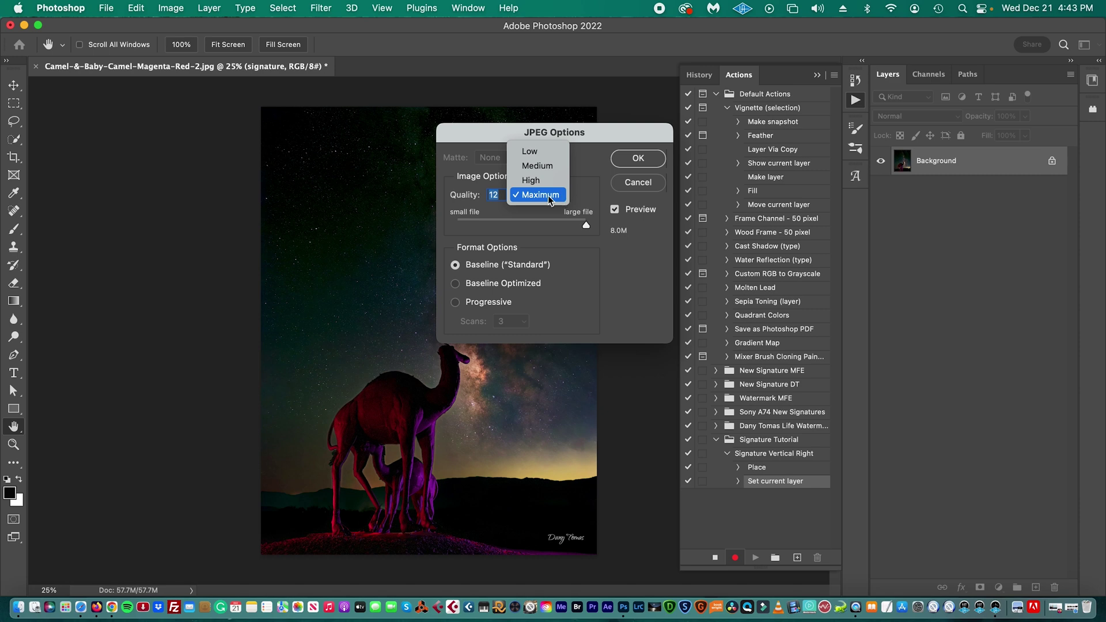
pyautogui.click(548, 196)
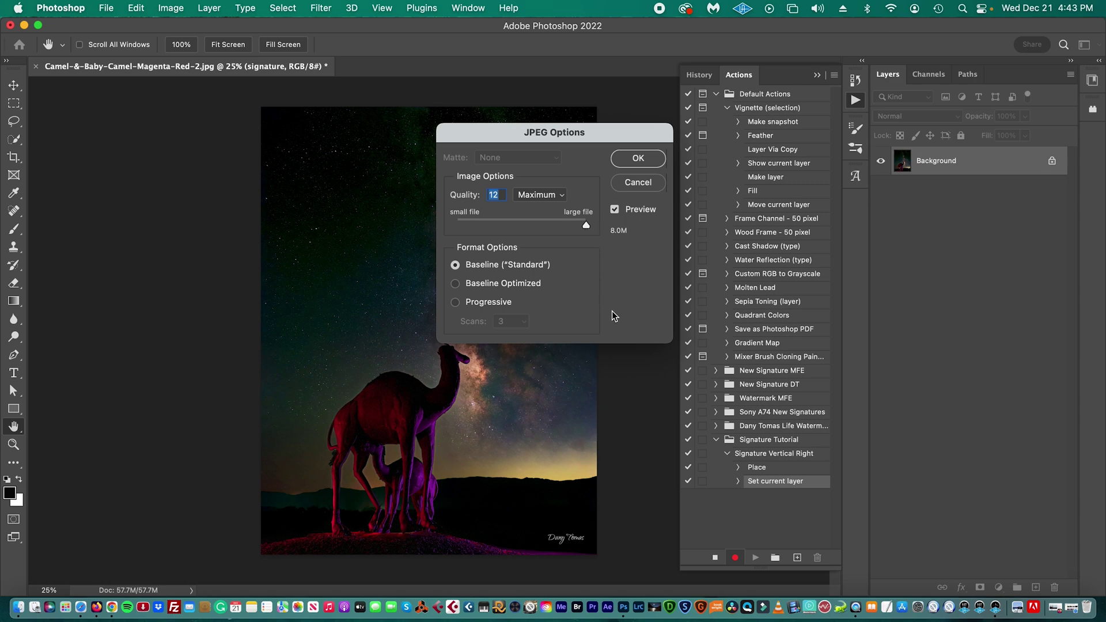
pyautogui.click(638, 160)
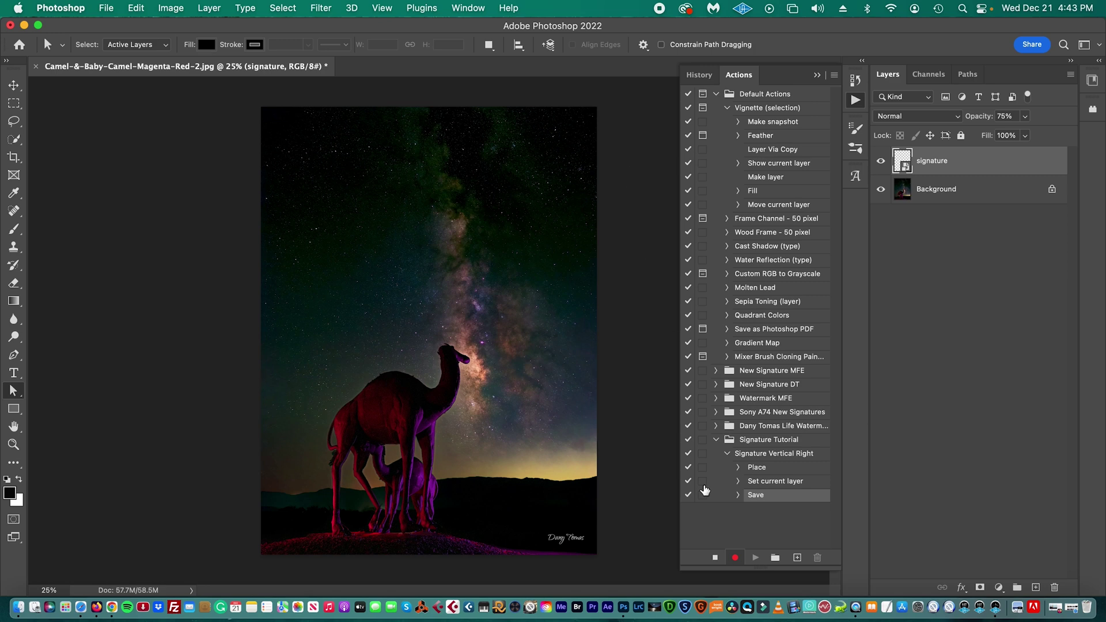
# - Stop recording the action and collapse the History and Actions panel
pyautogui.click(715, 558)
pyautogui.click(819, 75)
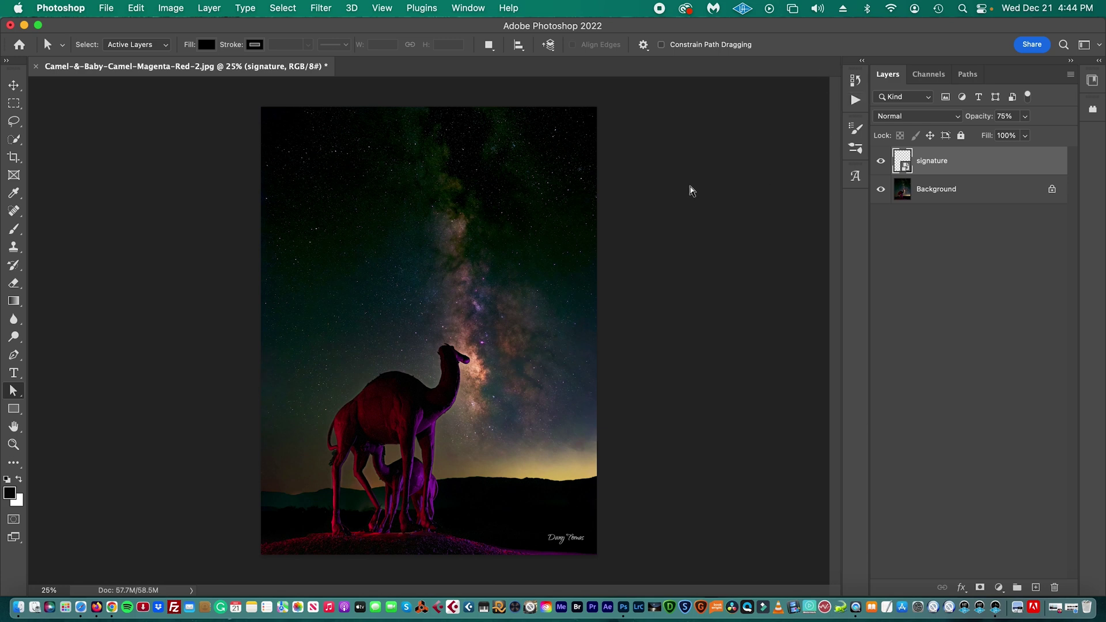
# - Open the Batch dialog from File > Automate
pyautogui.click(107, 9)
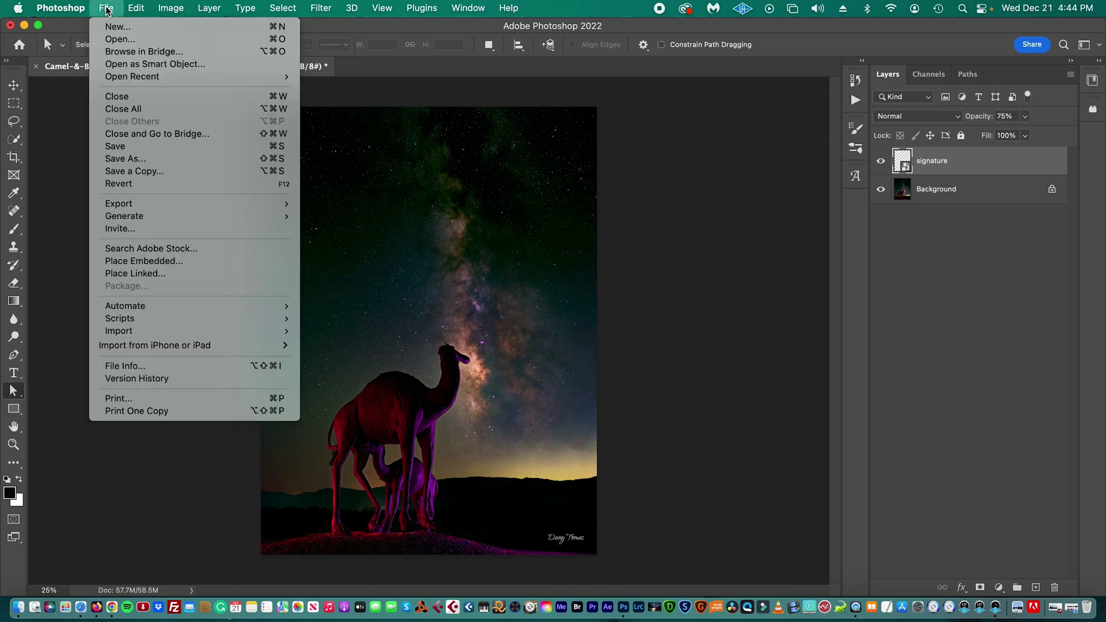
pyautogui.moveTo(144, 309)
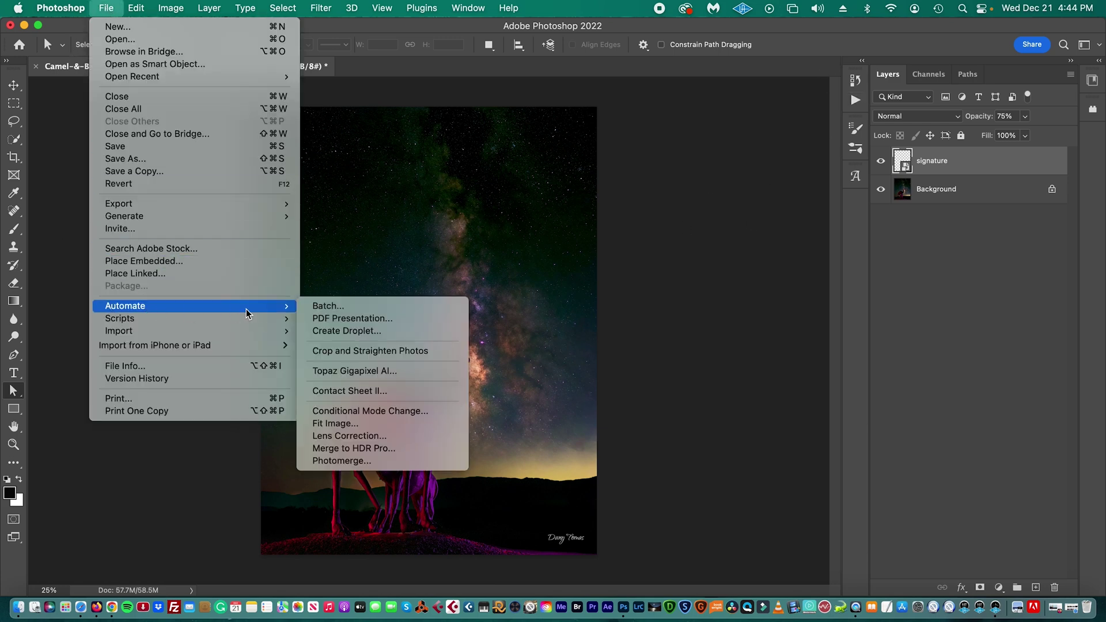
pyautogui.click(347, 309)
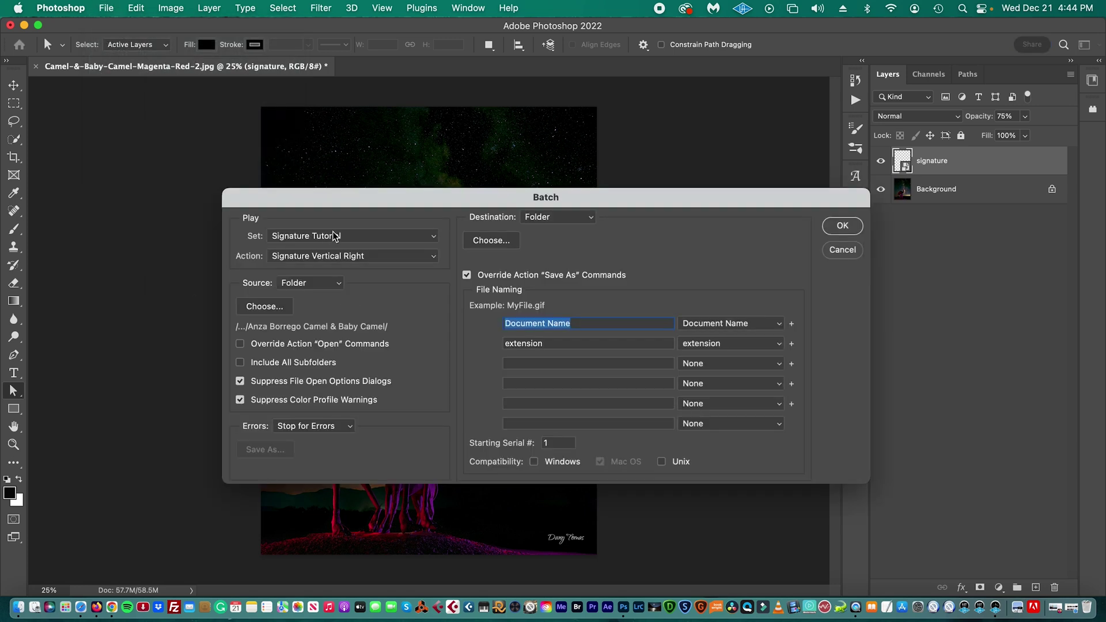
# - Choose the Signature Tutorial set and the Signature Vertical Right action
pyautogui.click(395, 237)
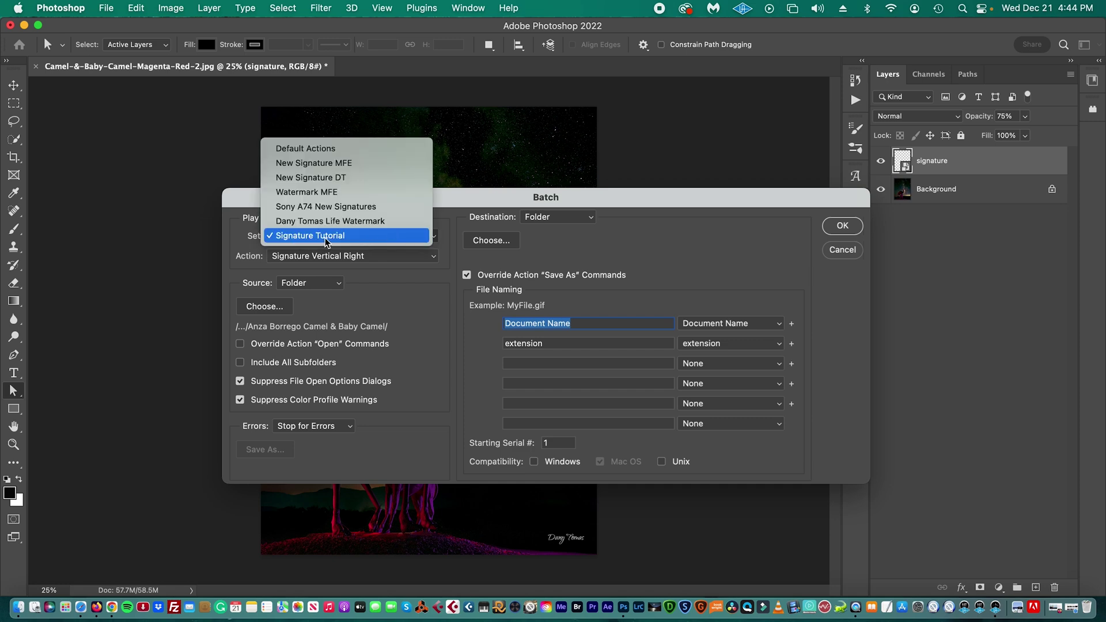
pyautogui.click(345, 237)
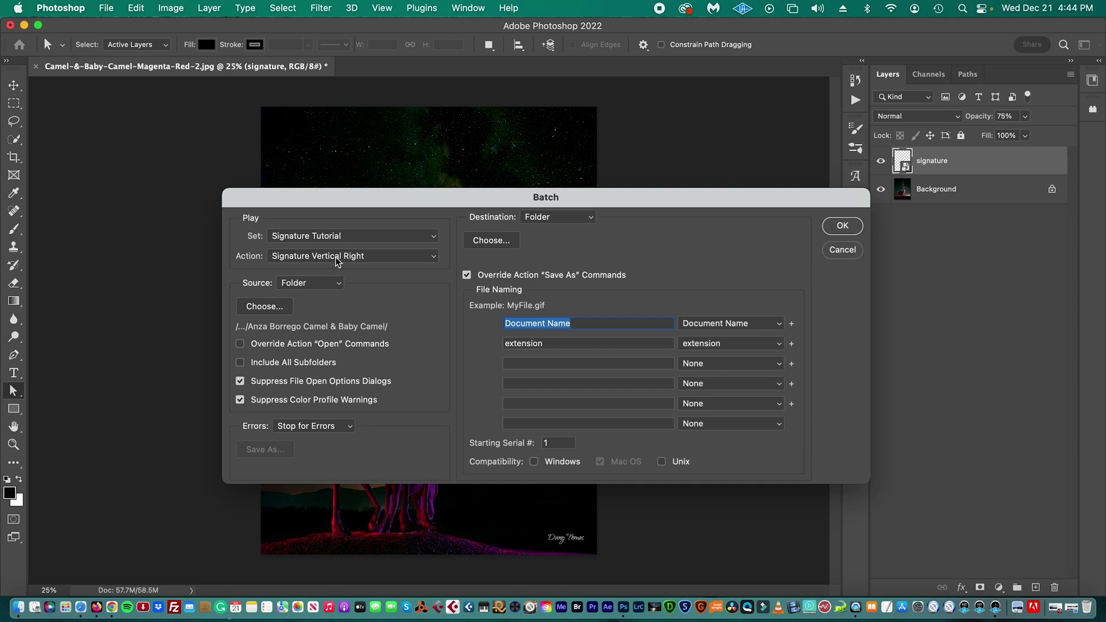
pyautogui.click(378, 258)
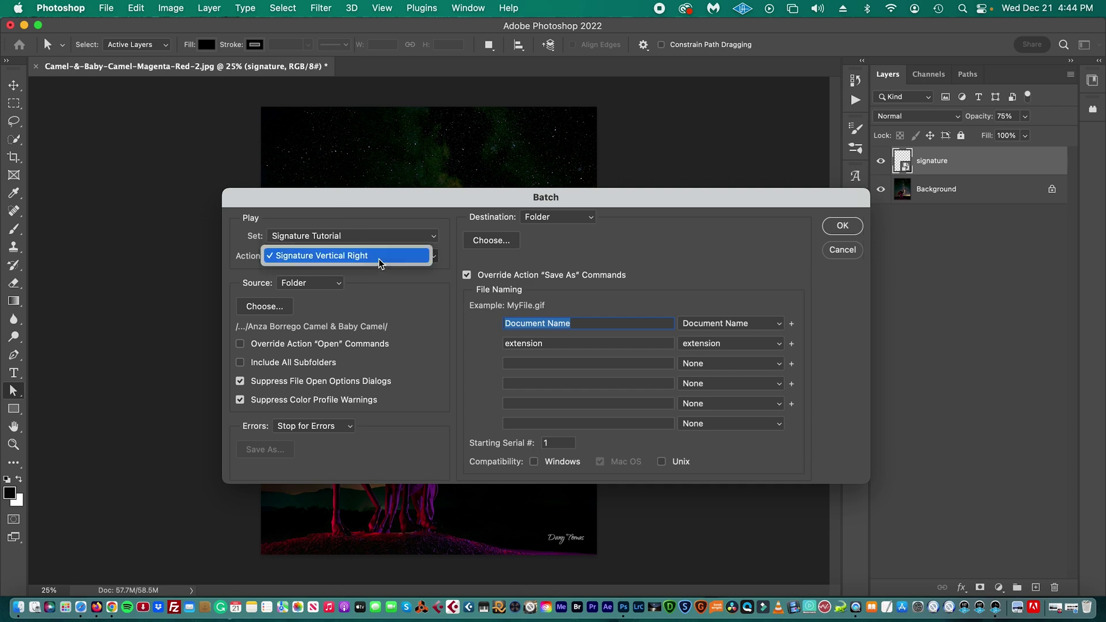
pyautogui.click(435, 261)
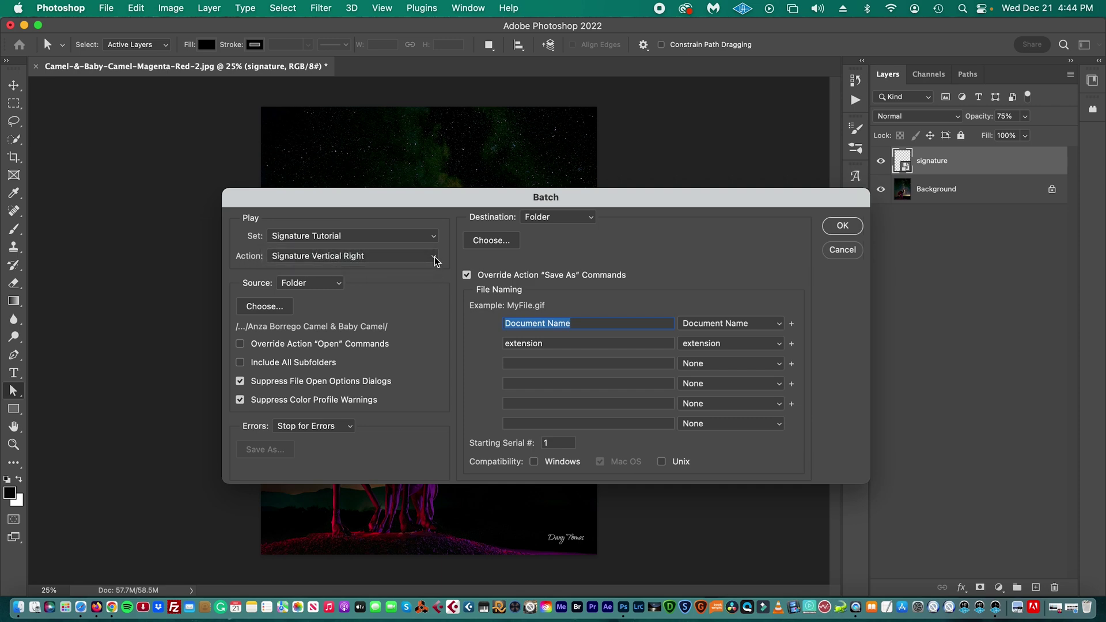
pyautogui.click(434, 257)
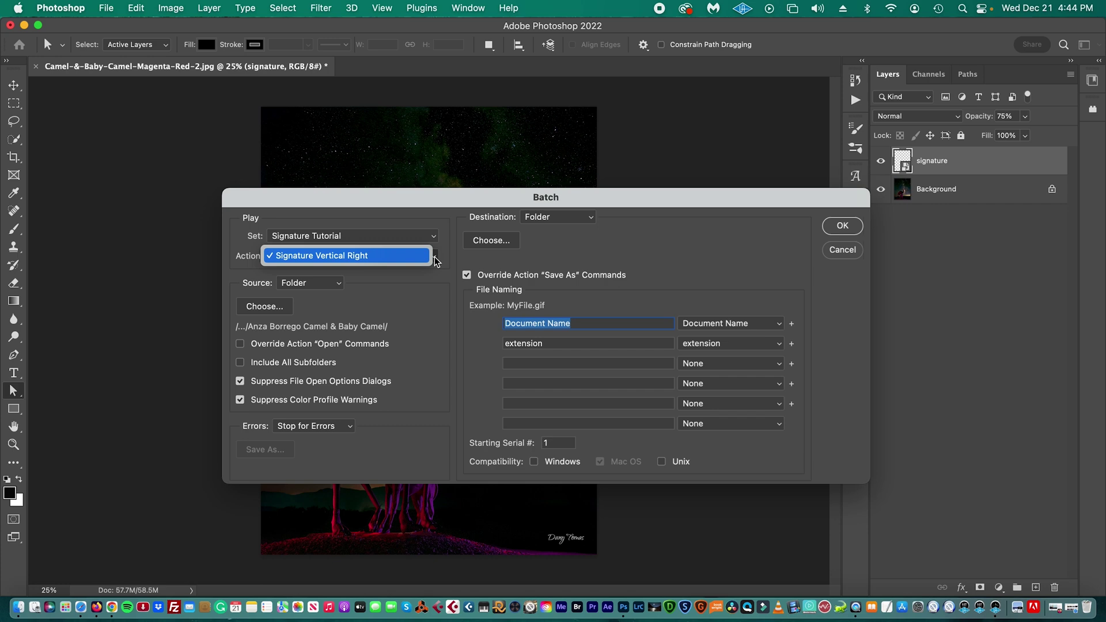
pyautogui.click(444, 211)
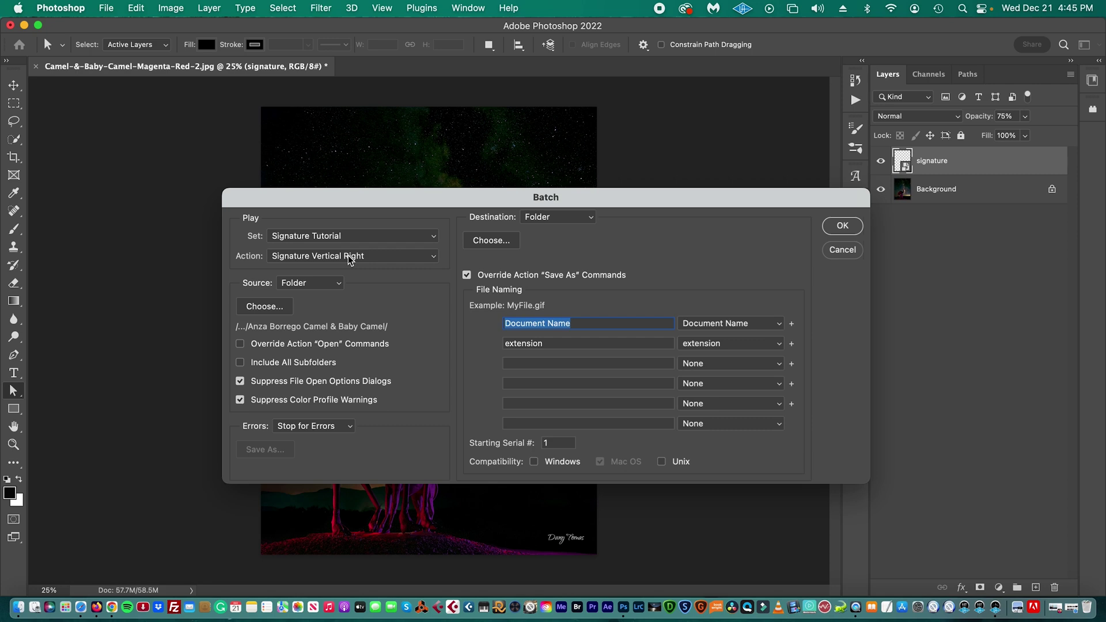
pyautogui.click(433, 257)
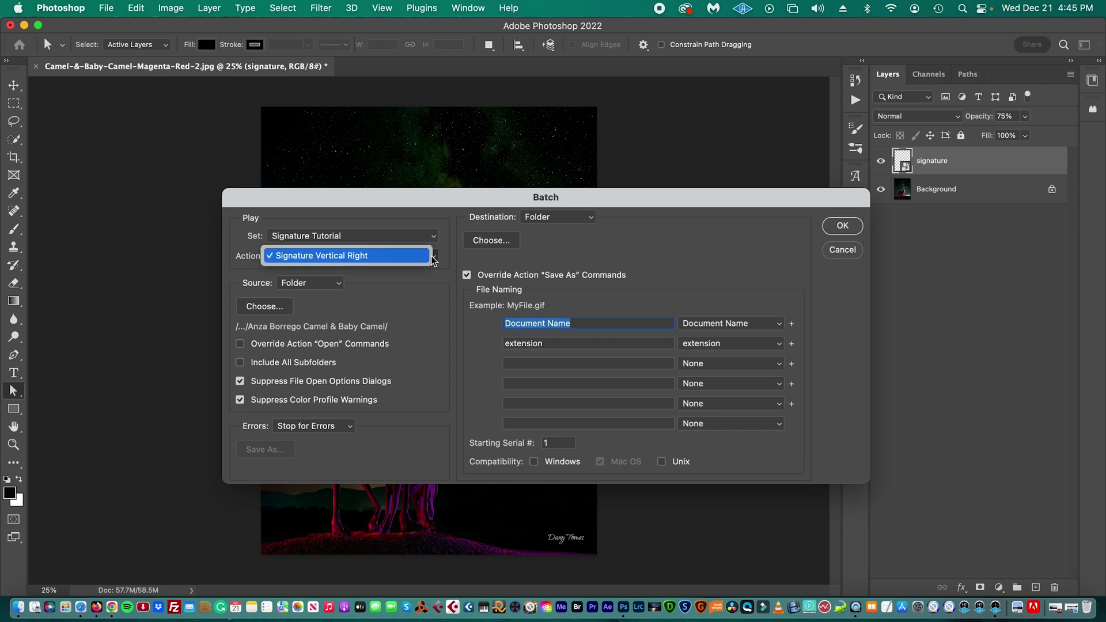
pyautogui.click(420, 257)
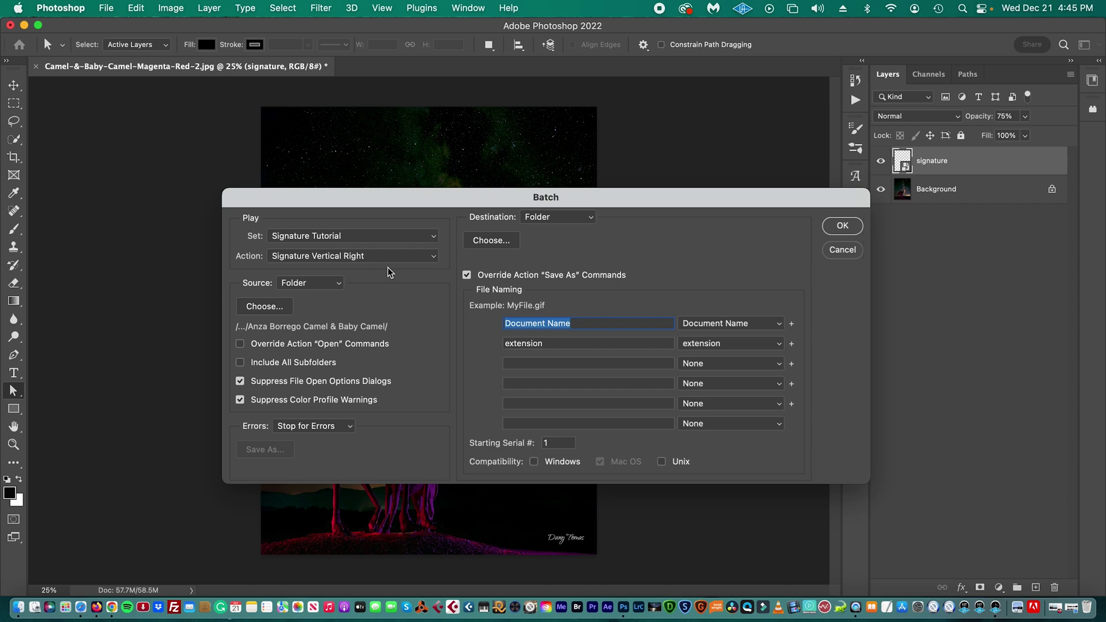
# - Keep Source as Folder and choose Pictures > Picture Editing > Camel & Baby Camel > Exports
pyautogui.click(339, 286)
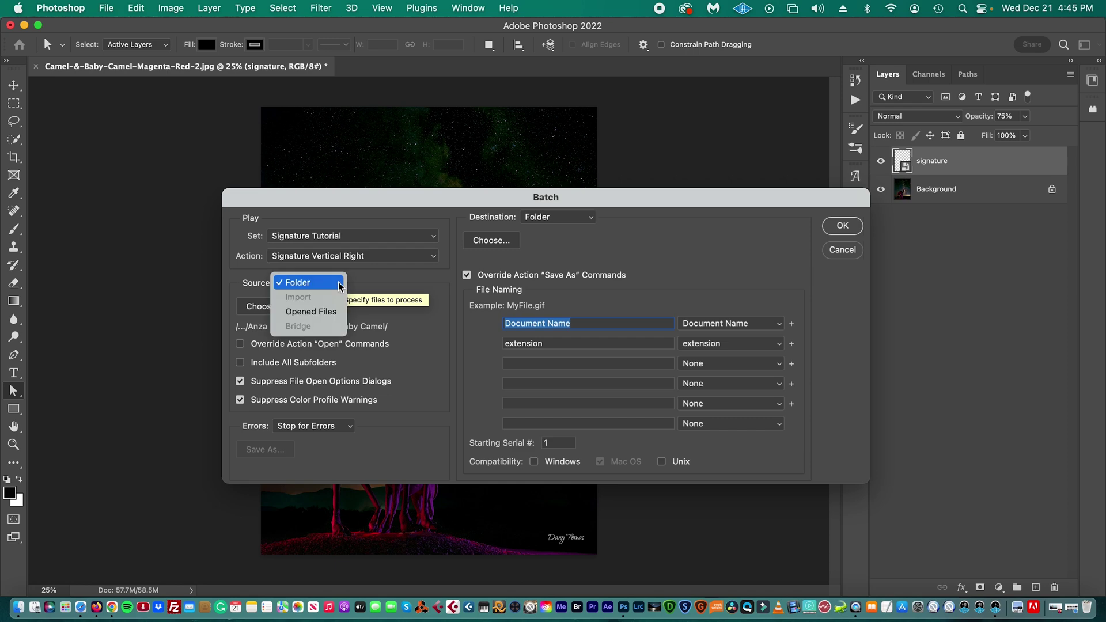
pyautogui.click(413, 281)
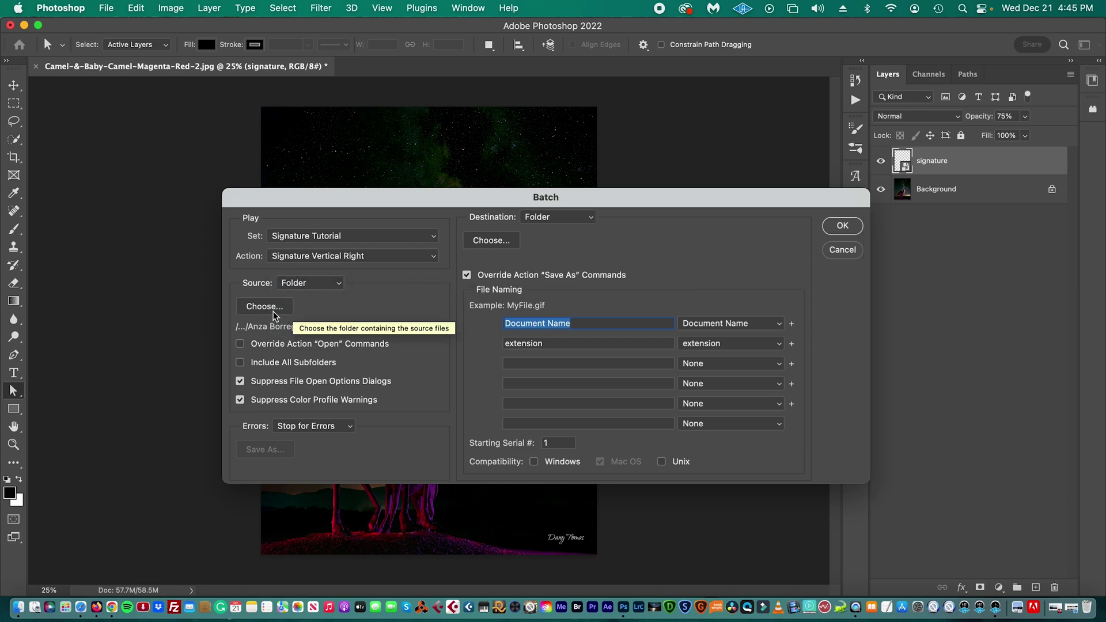
pyautogui.click(265, 307)
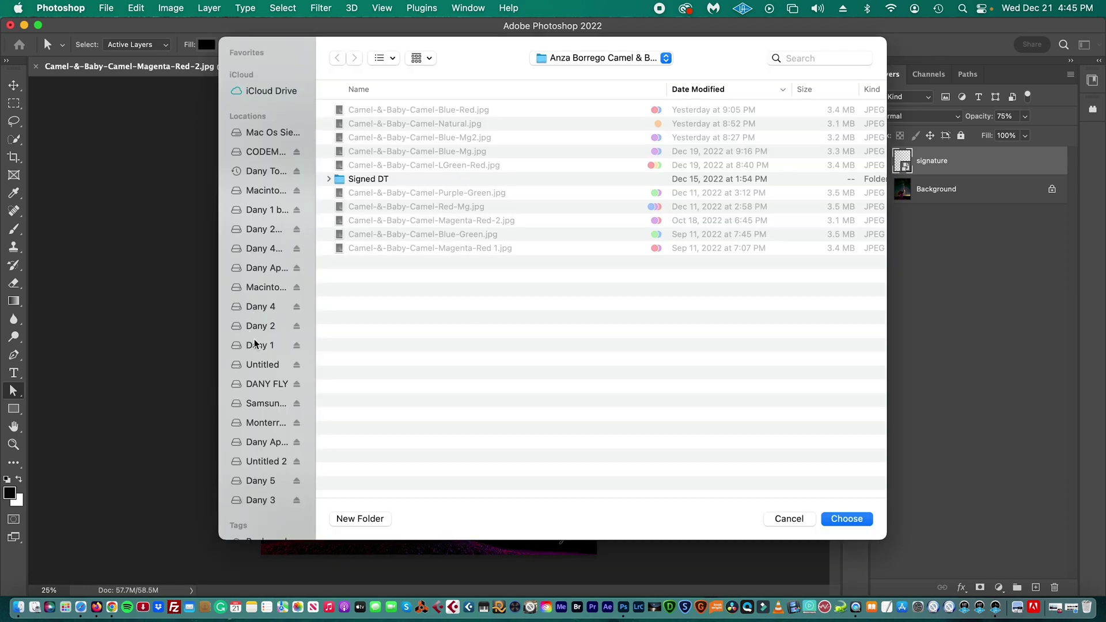
pyautogui.click(249, 498)
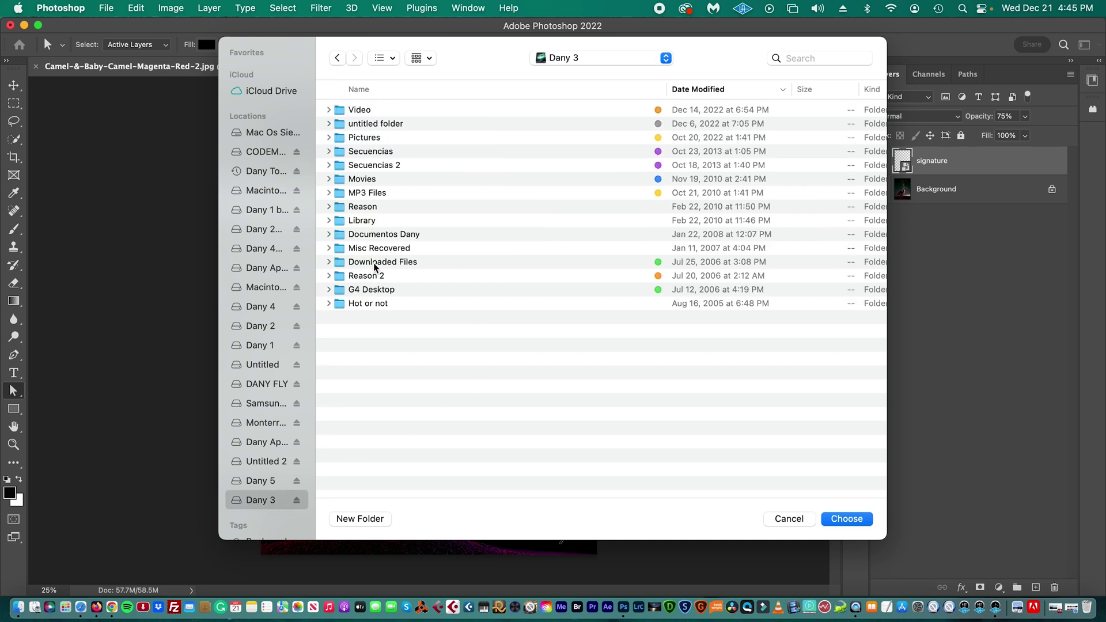
pyautogui.doubleClick(373, 137)
pyautogui.doubleClick(373, 111)
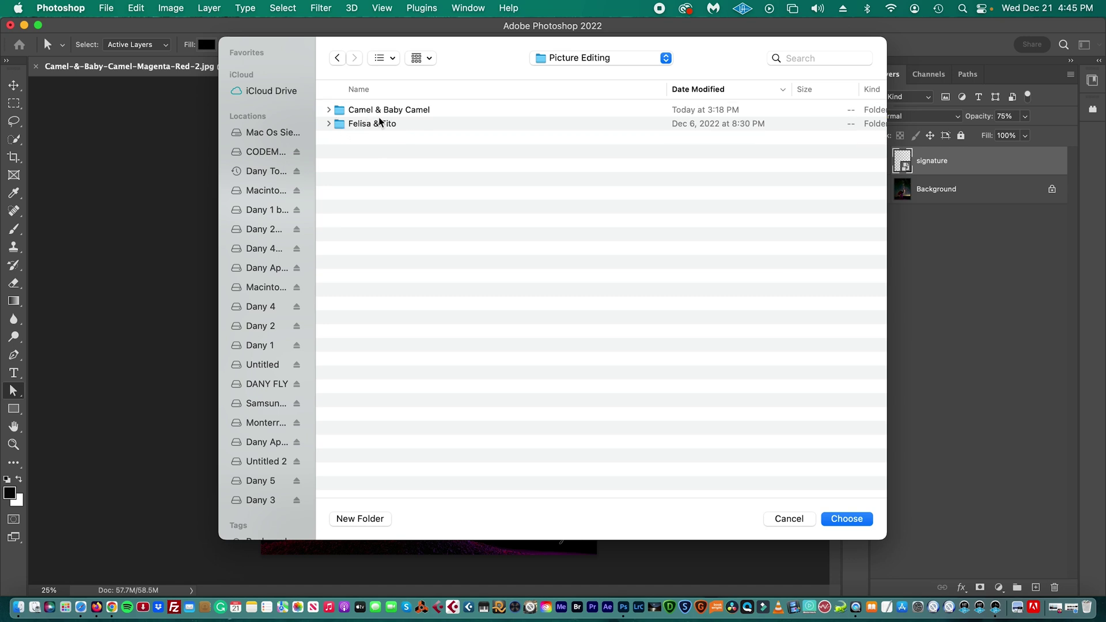
pyautogui.doubleClick(380, 110)
pyautogui.click(377, 111)
pyautogui.doubleClick(376, 111)
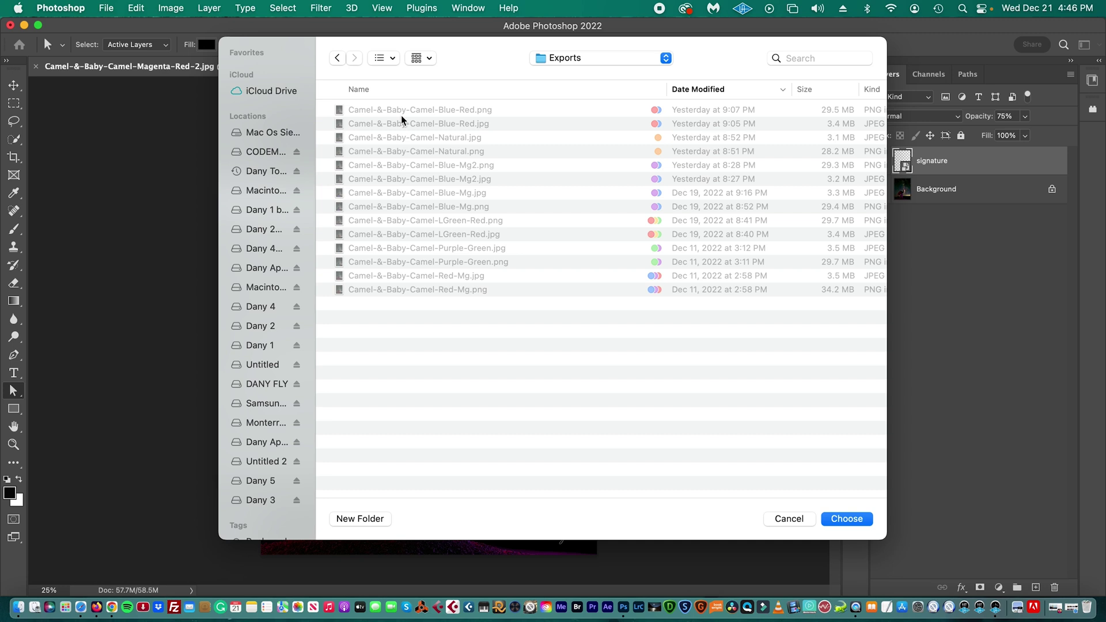
pyautogui.click(847, 518)
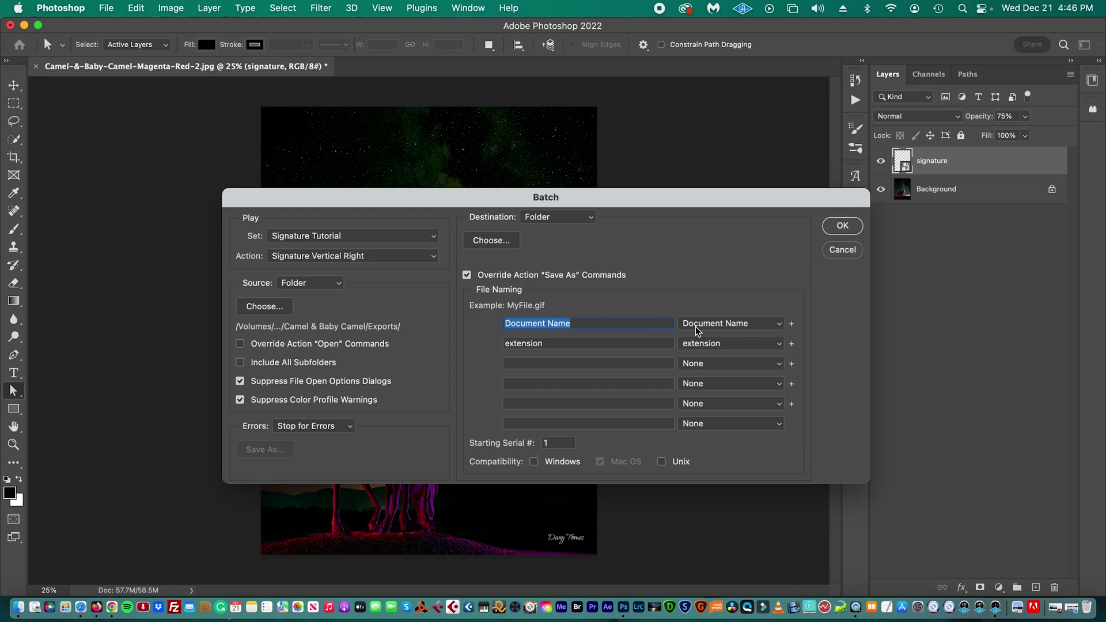
# - Browse the Destination chooser to Pictures > Picture Editing > Camel & Baby Camel > Exports
pyautogui.click(474, 242)
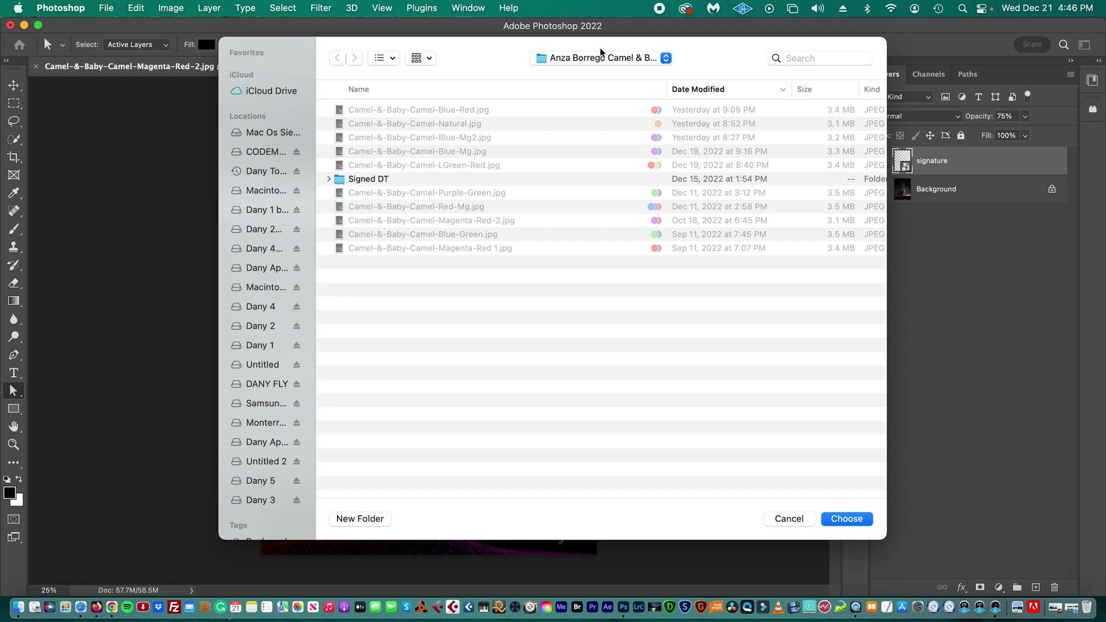
pyautogui.click(257, 504)
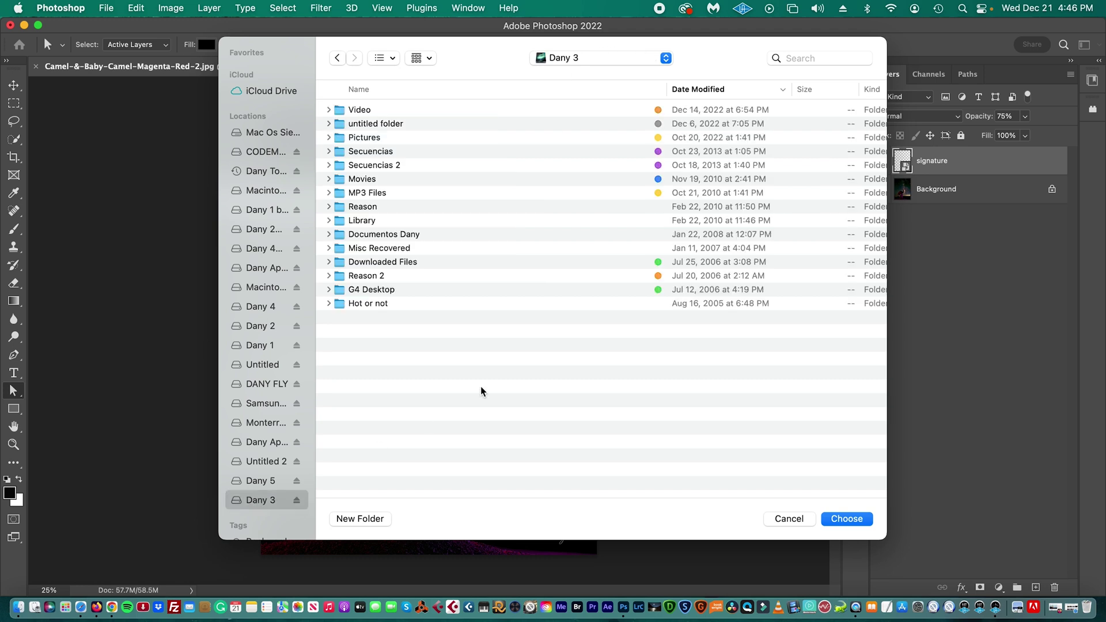
pyautogui.doubleClick(373, 137)
pyautogui.doubleClick(371, 110)
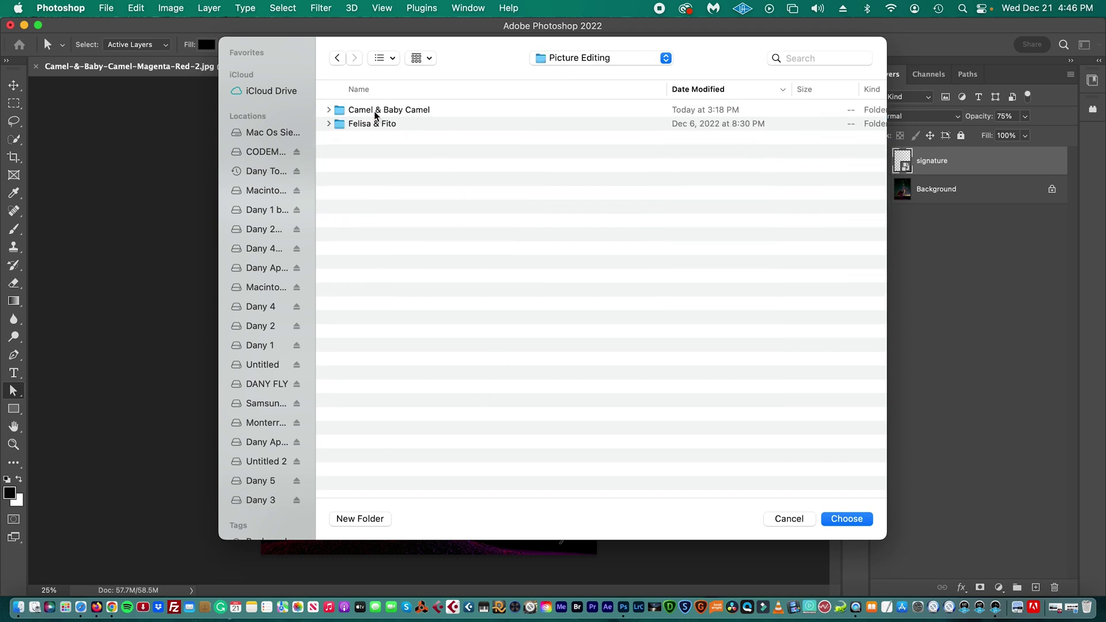
pyautogui.doubleClick(372, 110)
pyautogui.doubleClick(368, 110)
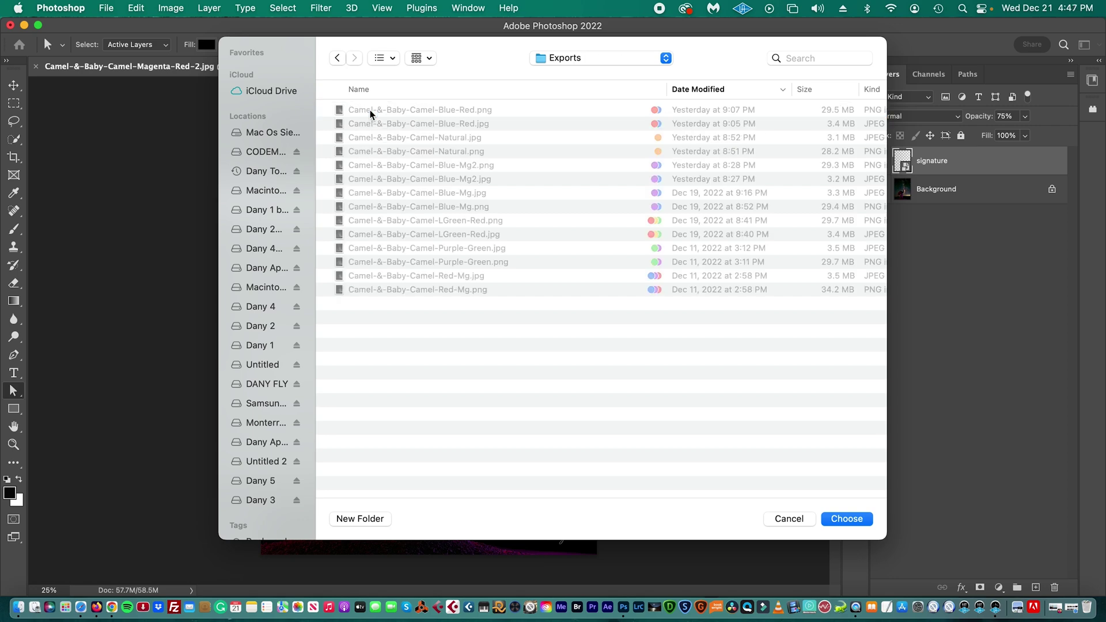
# - Create a 'Signed Pictures' folder there, make it the destination, and run the batch
pyautogui.click(375, 516)
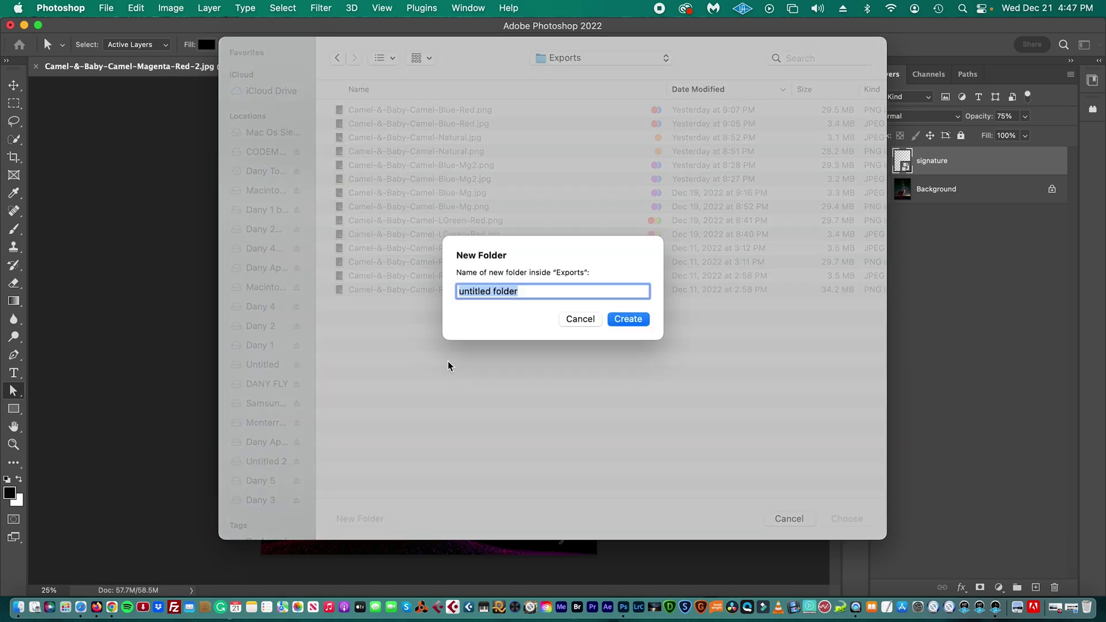
pyautogui.write('Signed Pictures')
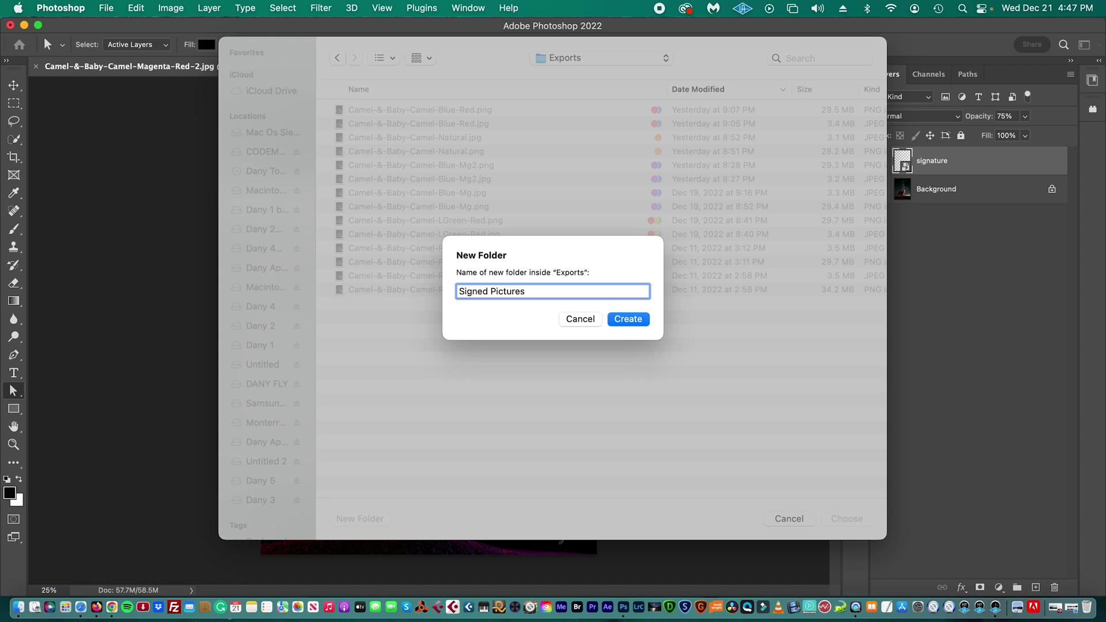
pyautogui.click(646, 323)
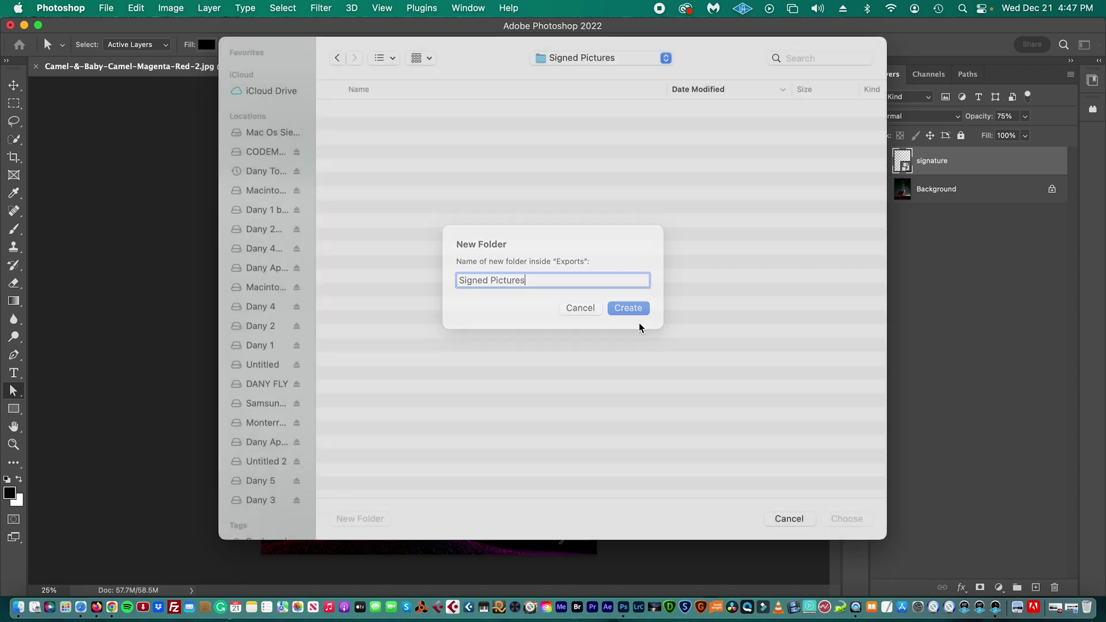
pyautogui.click(847, 519)
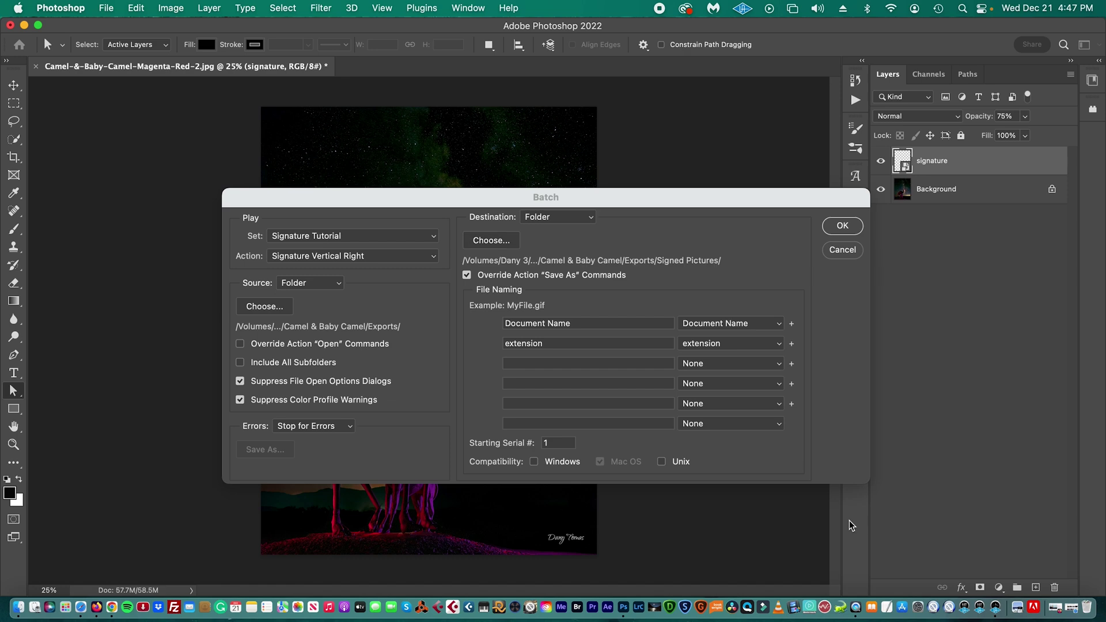
pyautogui.click(839, 225)
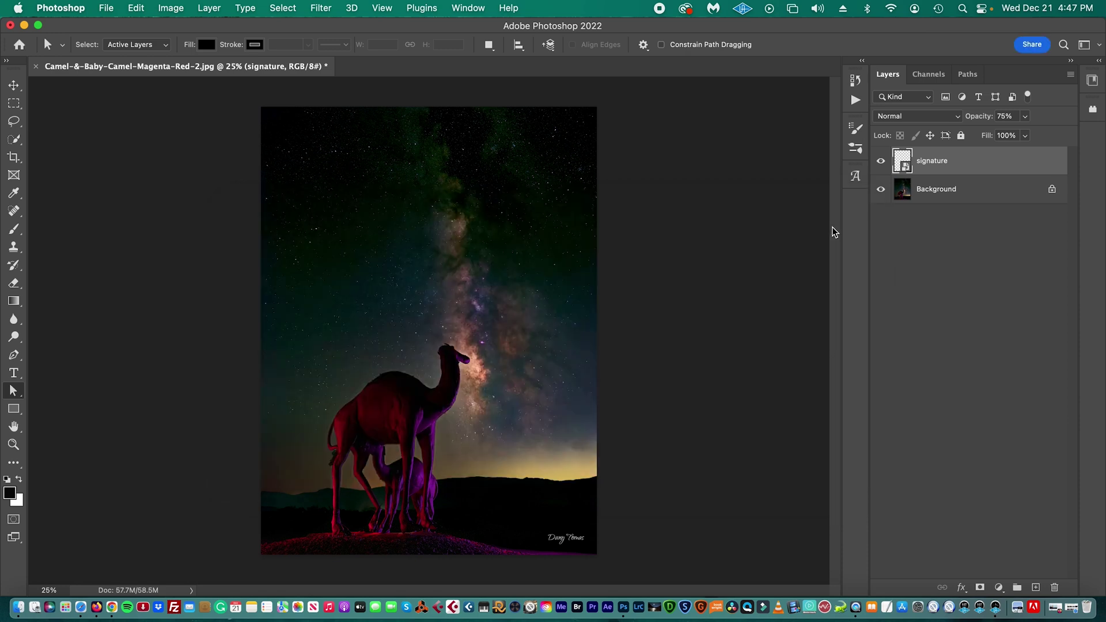
pyautogui.press('super+Tab')
# - Open Exports in Finder and Quick Look the original Blue-Red, Purple-Green and Red-Mg photos
pyautogui.moveTo(878, 309); pyautogui.dragTo(884, 169)
pyautogui.doubleClick(785, 247)
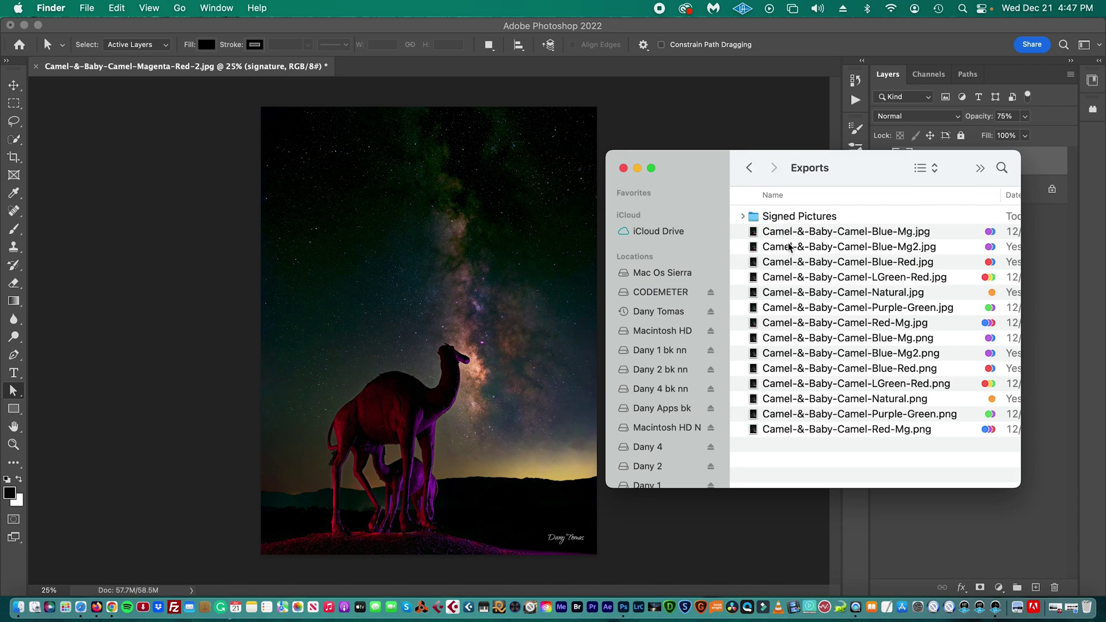
pyautogui.click(829, 263)
pyautogui.press('space')
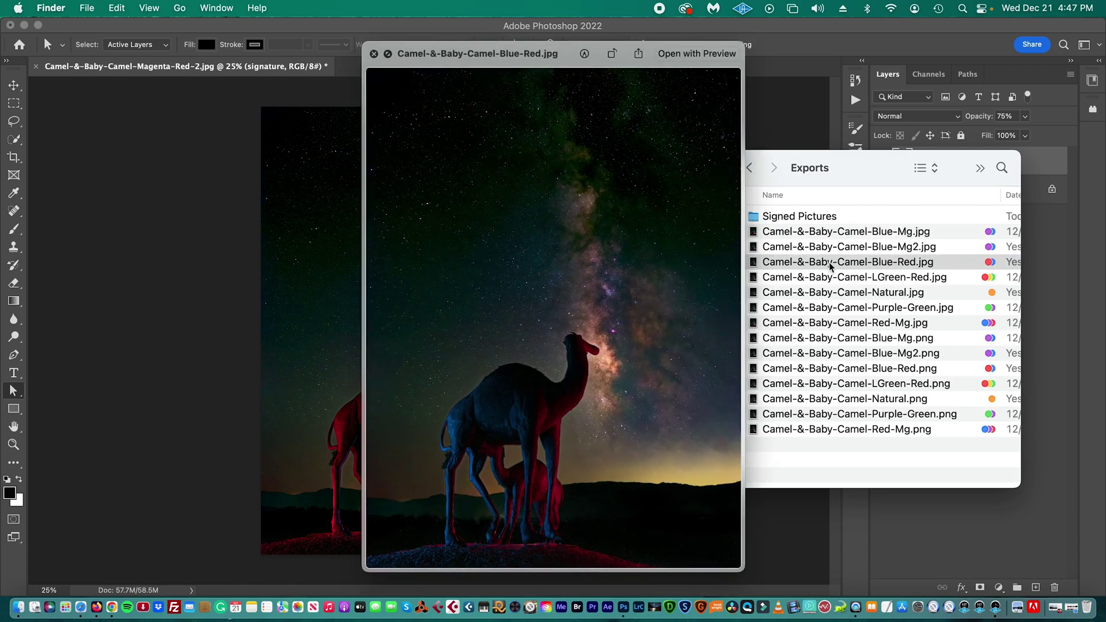
pyautogui.click(841, 307)
pyautogui.click(835, 322)
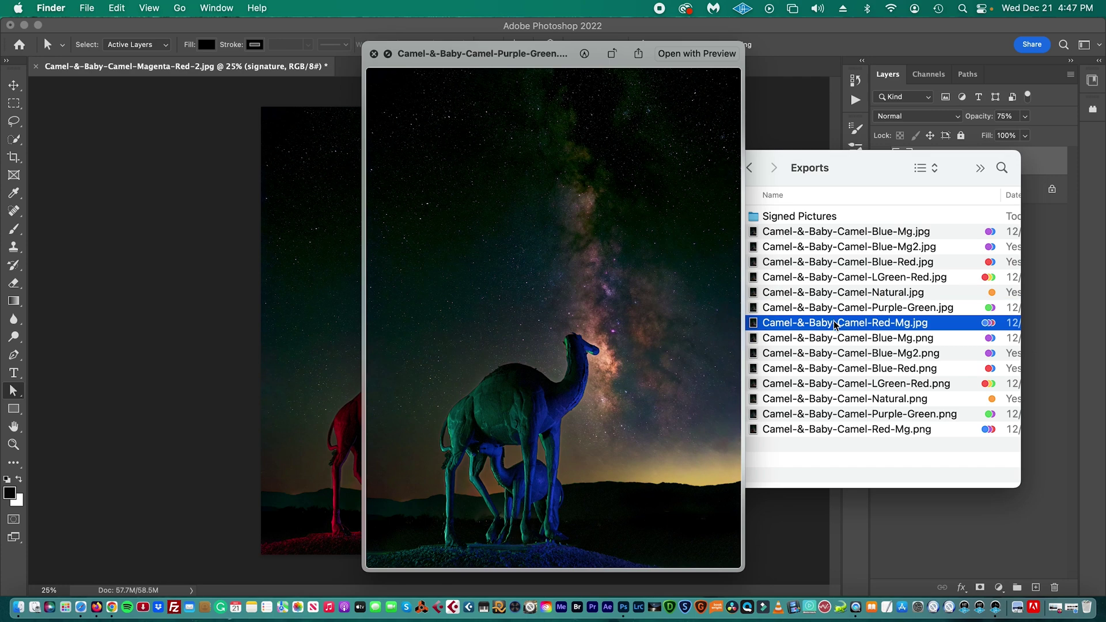
pyautogui.press('space')
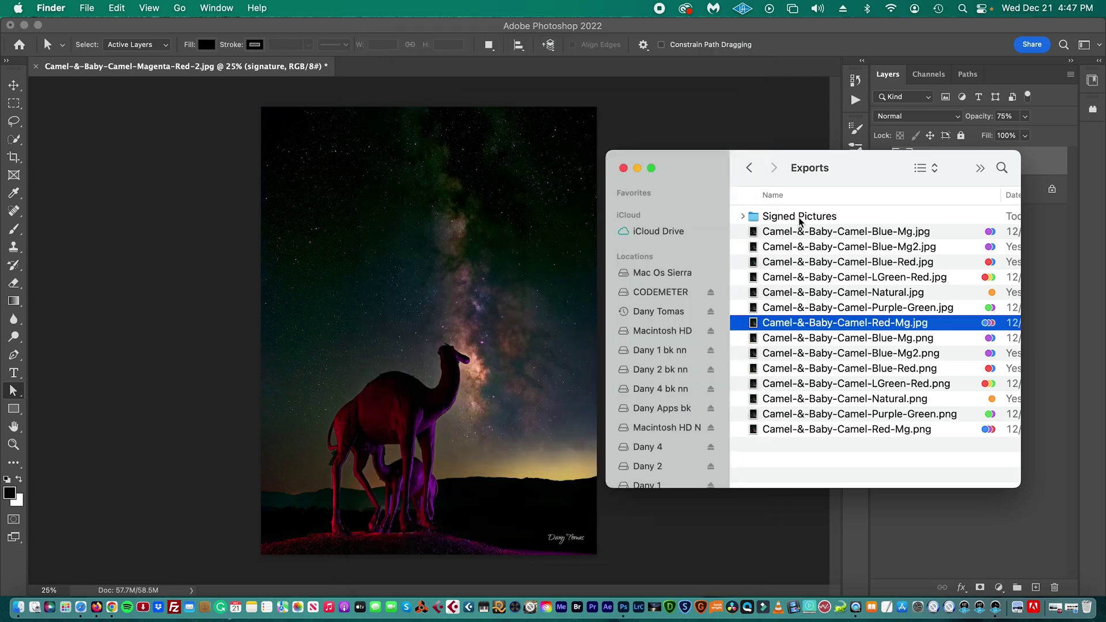
# - Open Signed Pictures and preview each signed JPEG from Blue-Mg through Purple-Green
pyautogui.doubleClick(800, 217)
pyautogui.click(825, 217)
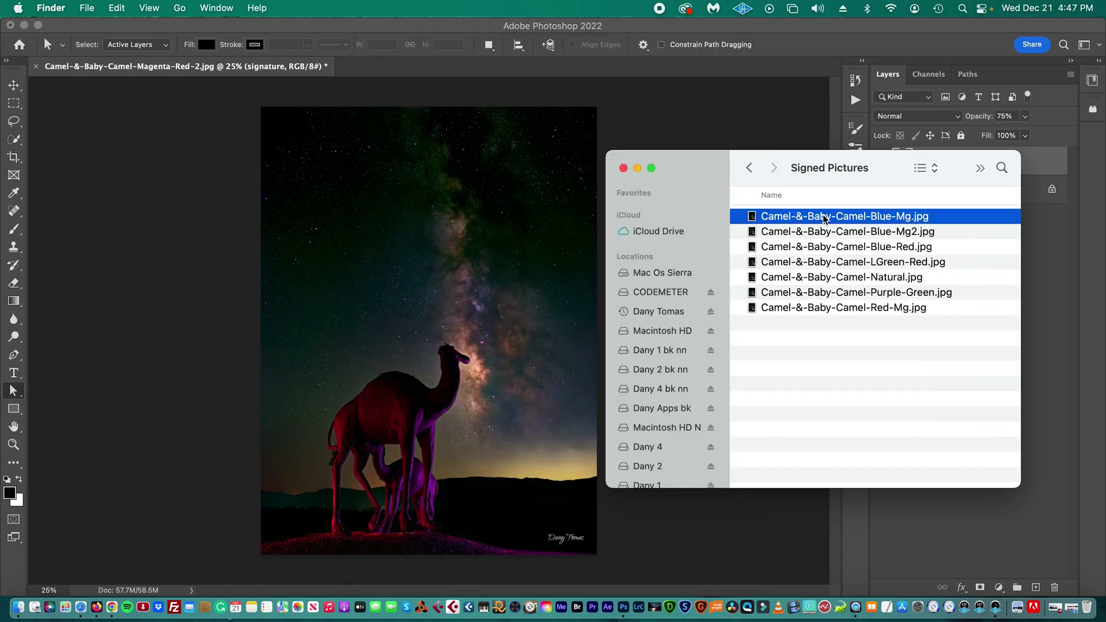
pyautogui.press('space')
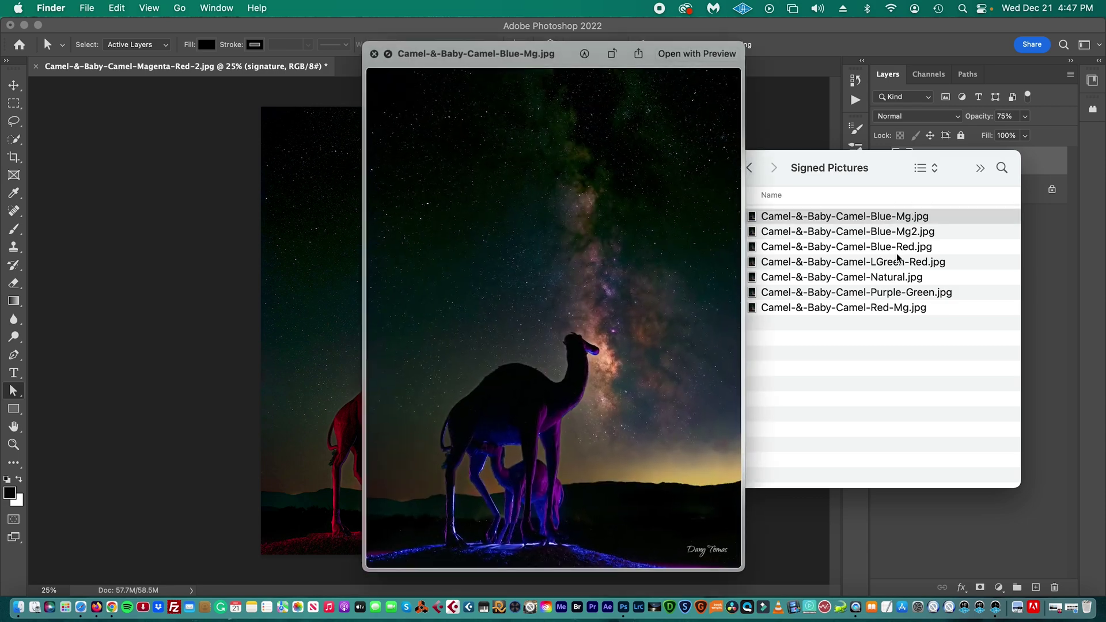
pyautogui.press('Down')
pyautogui.press('Down')
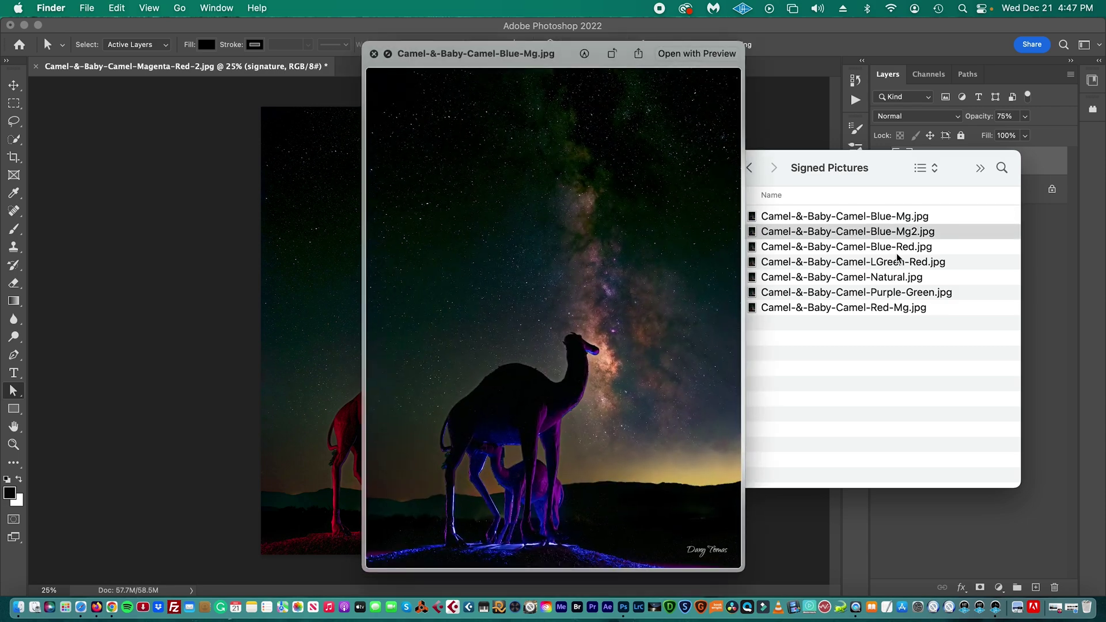
pyautogui.press('Down')
pyautogui.press('Down')
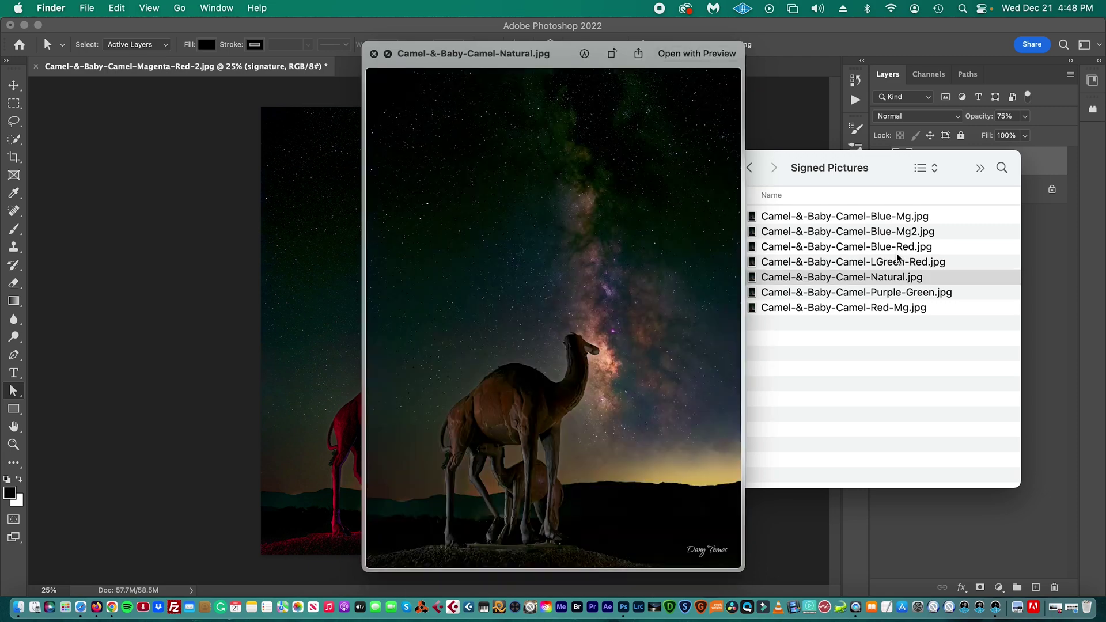
pyautogui.press('Down')
pyautogui.press('Down')
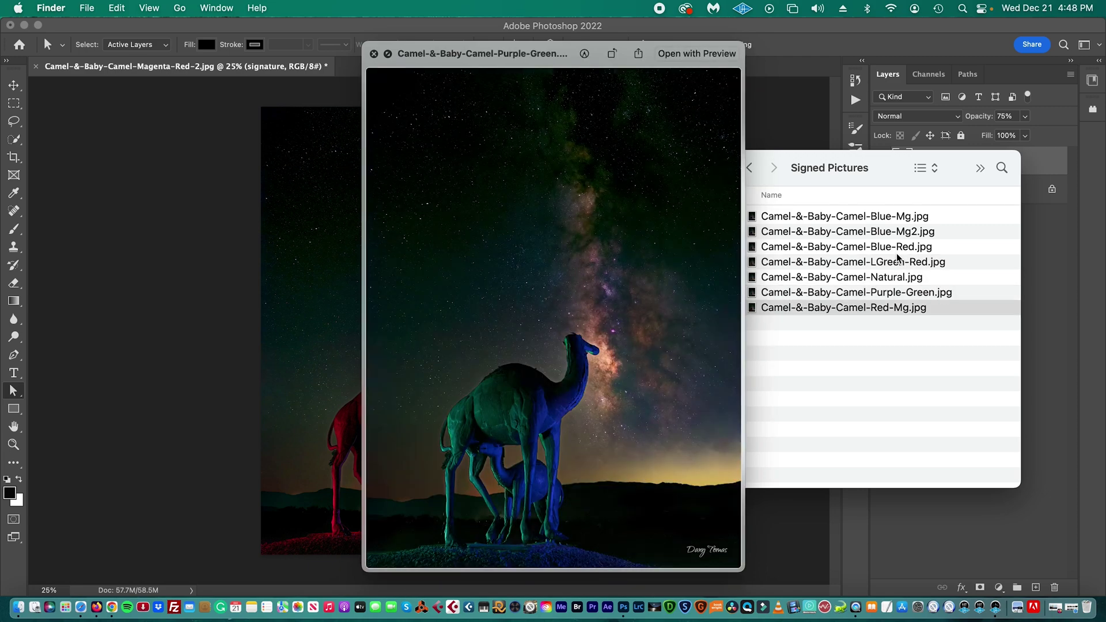